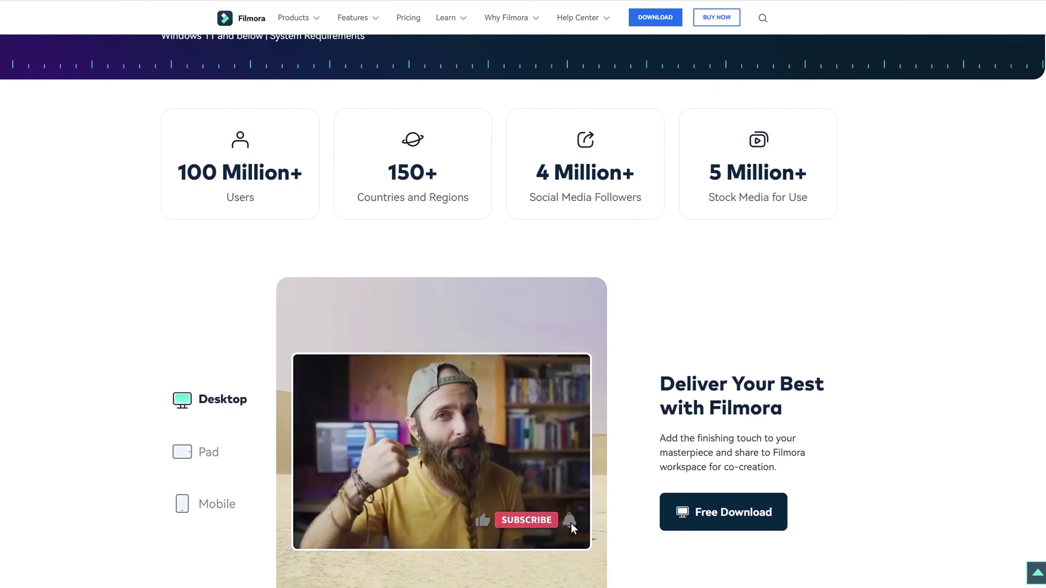
scroll(523, 313, "down", 15)
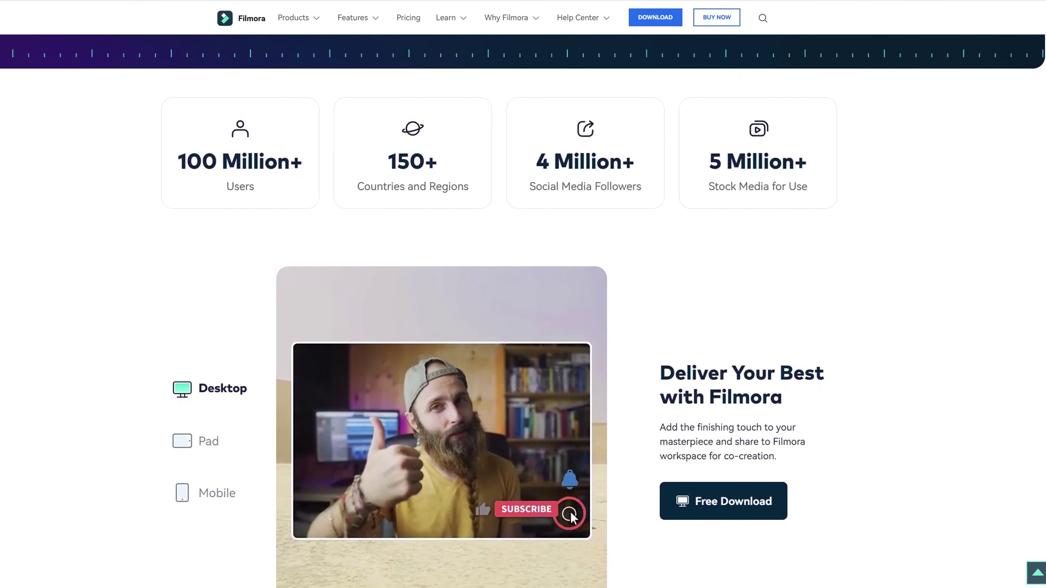
scroll(523, 319, "down", 2)
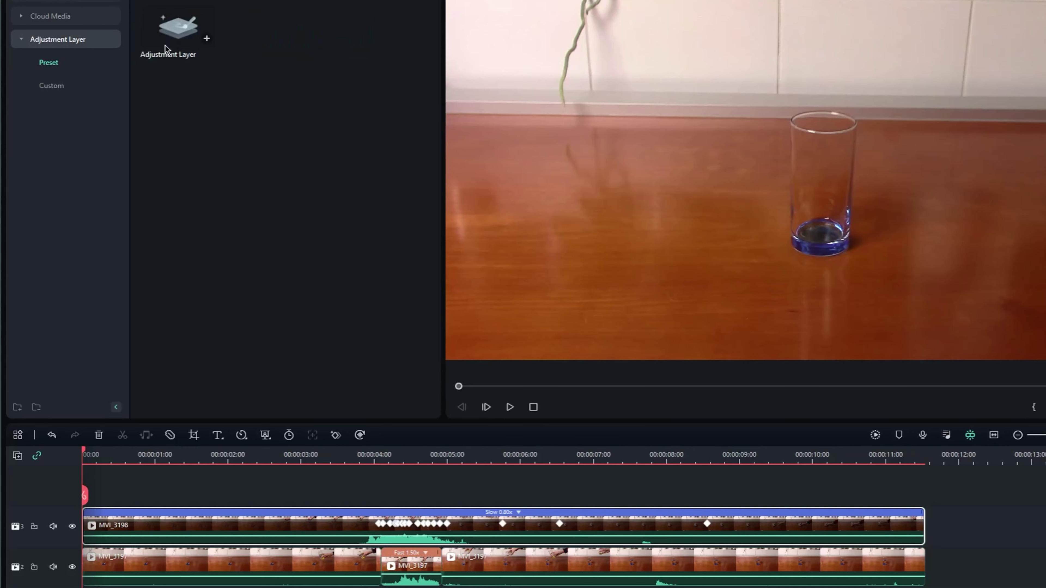
- Add a preset adjustment layer above the MVI_3198 clip, extend it to the clips' end and play the sequence
left_click_drag(178, 26, 76, 491)
left_click_drag(445, 515, 924, 515)
left_click(255, 454)
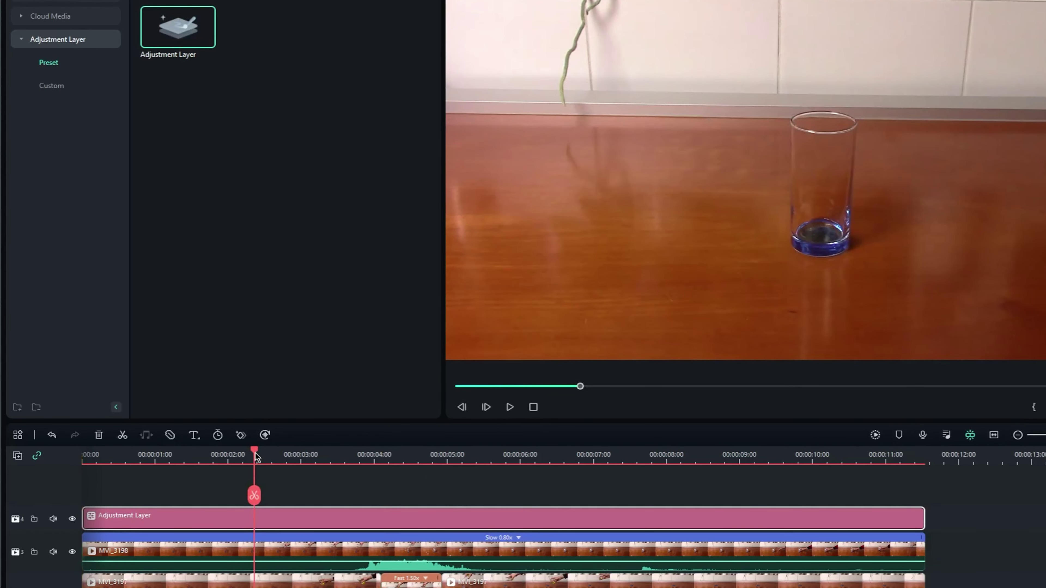
left_click(298, 455)
key("space")
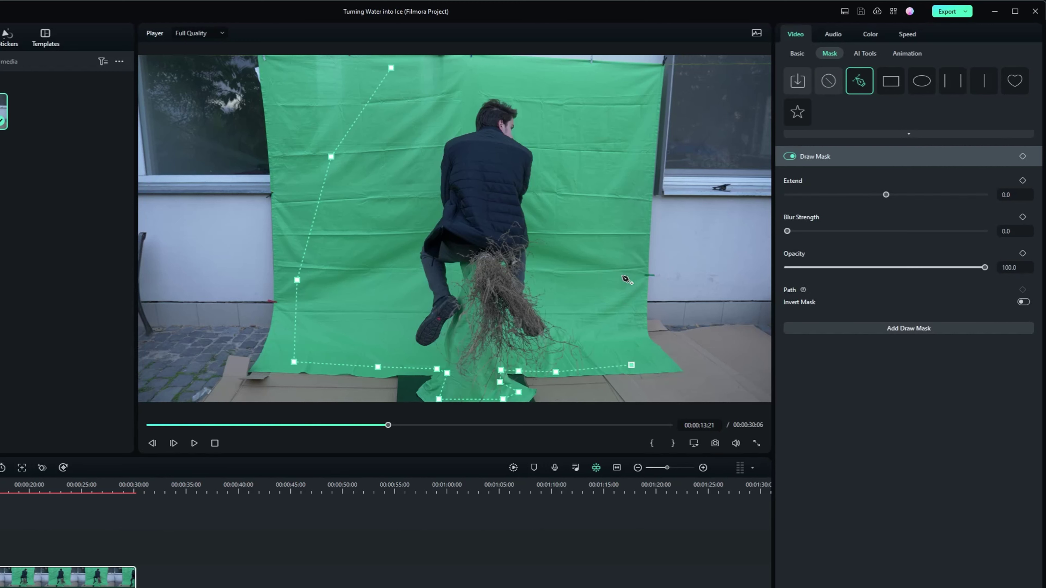
- Complete the drawn mask around the man on the green screen and raise its blur strength to soften the edges
left_click(426, 72)
left_click_drag(790, 231, 839, 232)
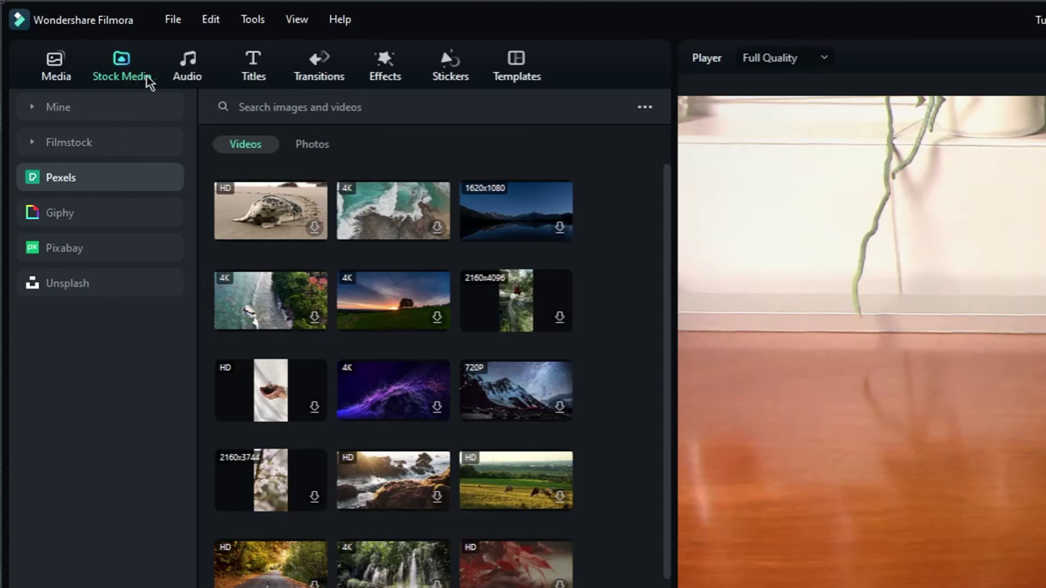
- Browse the audio, titles, transitions, effects, stickers and templates libraries
left_click(188, 78)
left_click(252, 79)
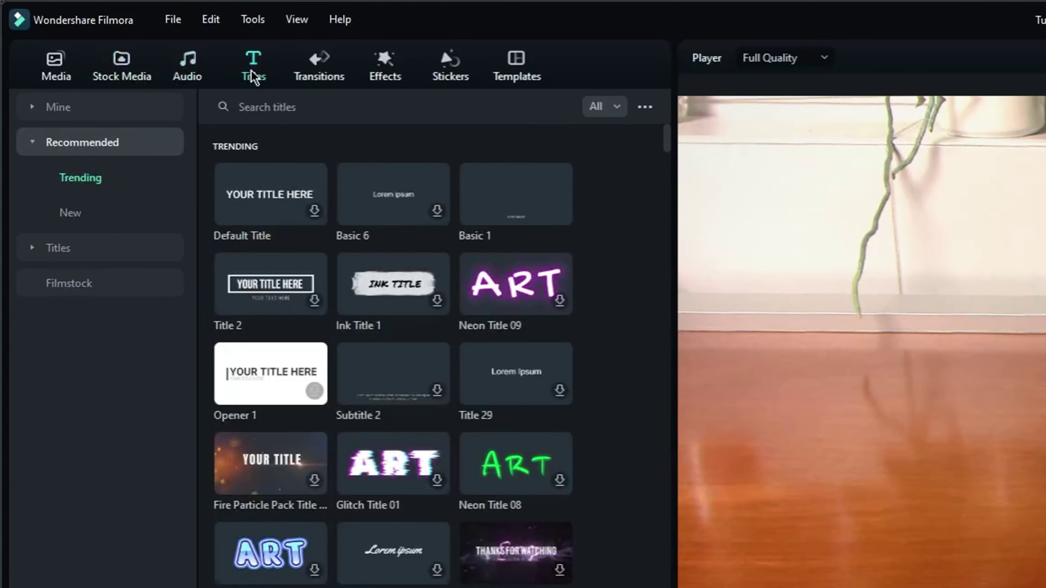
left_click(320, 78)
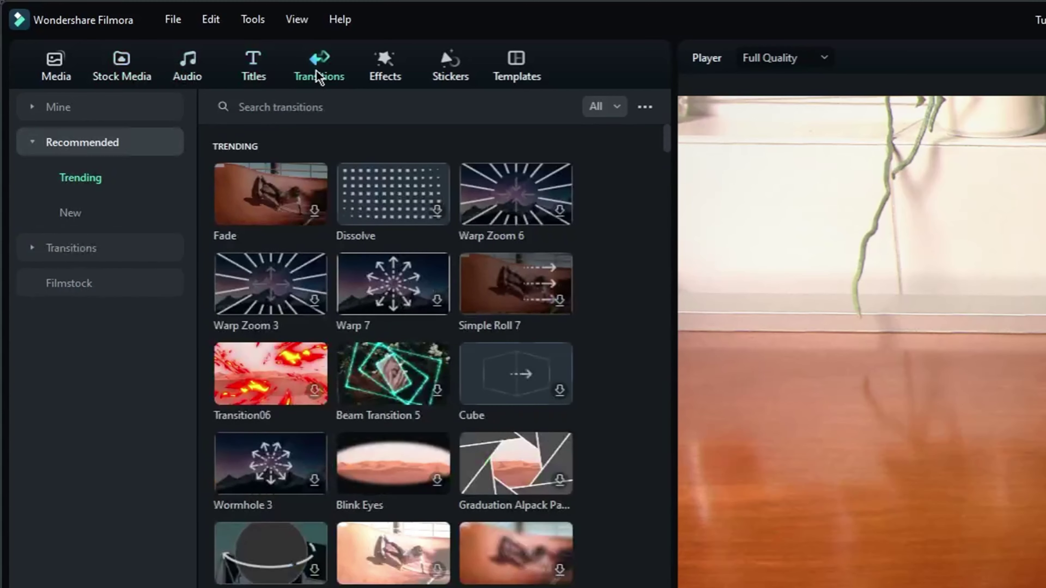
left_click(393, 74)
left_click(444, 66)
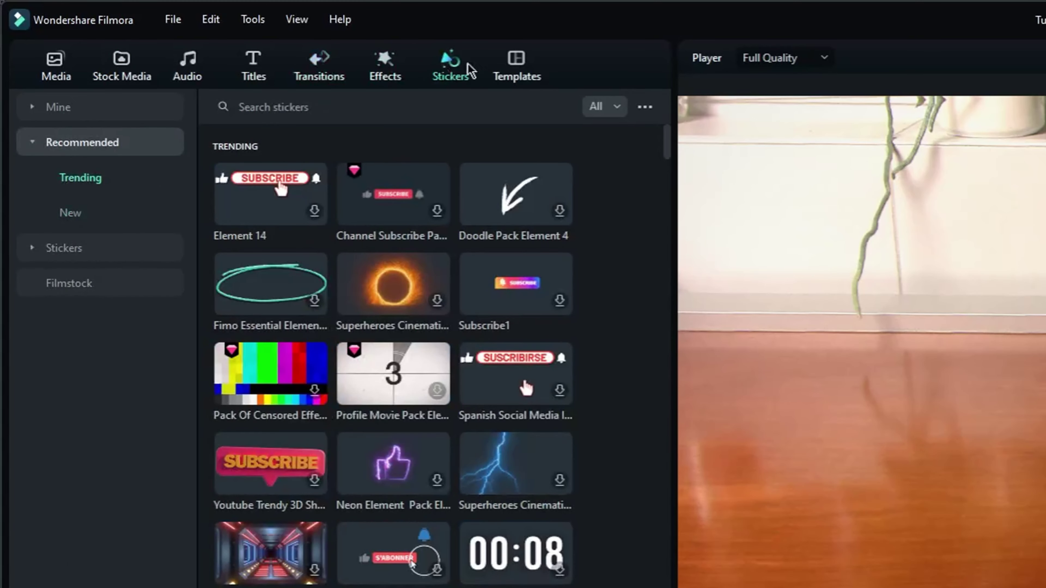
left_click(515, 69)
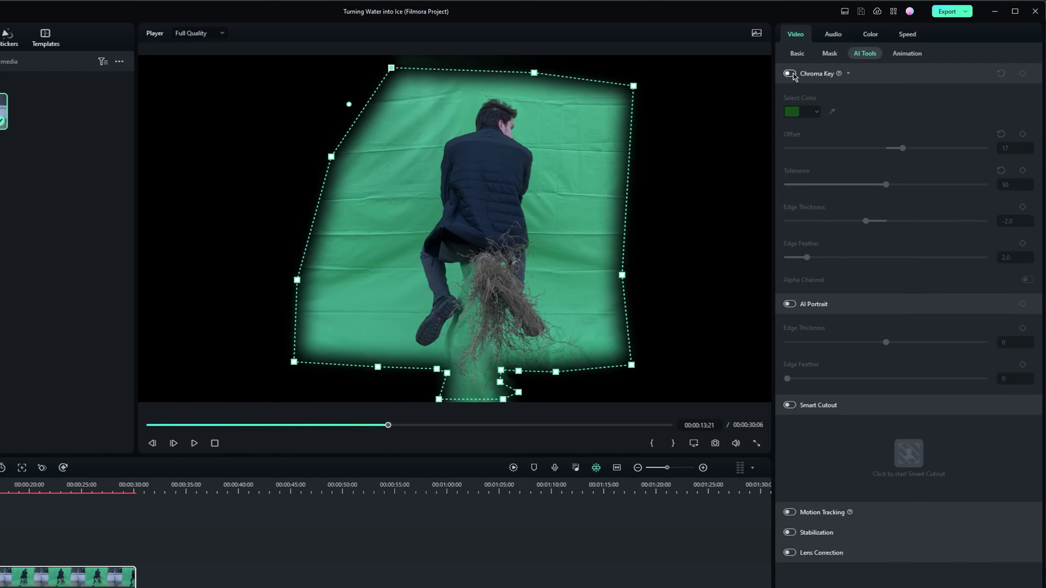
- Turn on Chroma Key for the masked green-screen clip
left_click(791, 74)
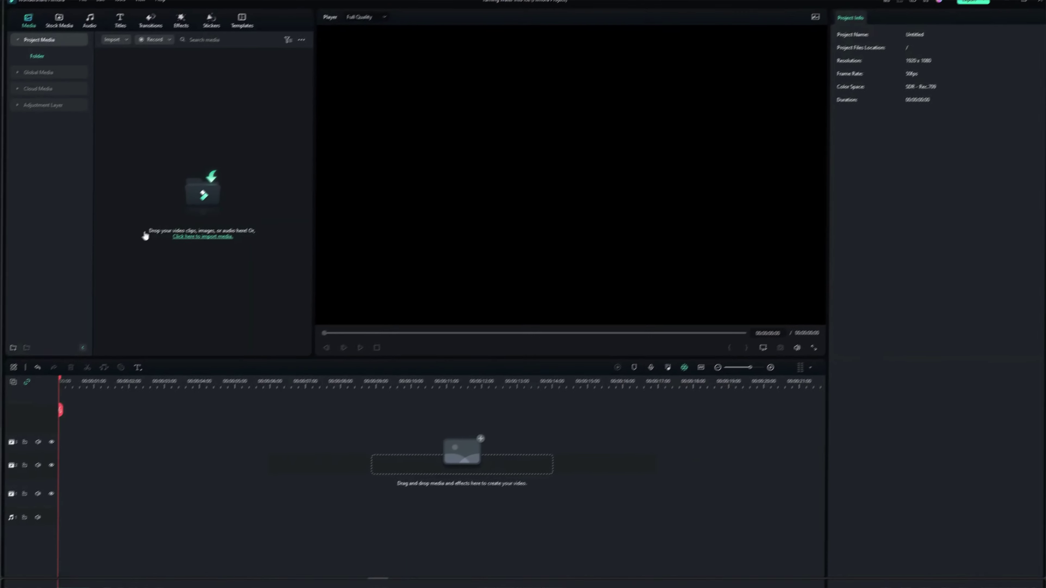
- Import MVI_3197.MP4 and MVI_3198.MP4 from the Documents folder into the project media
left_click(145, 245)
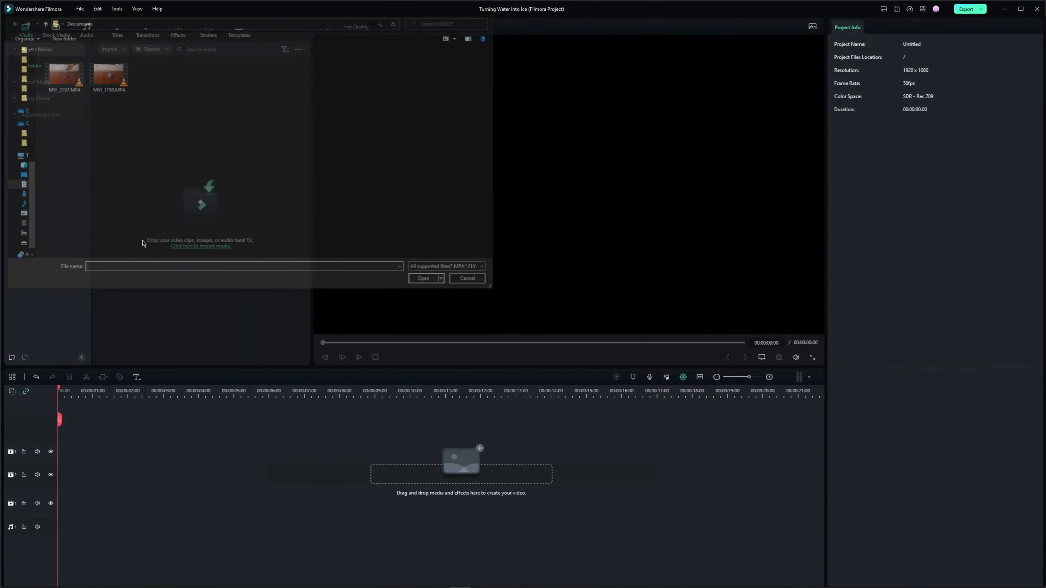
left_click_drag(157, 115, 45, 61)
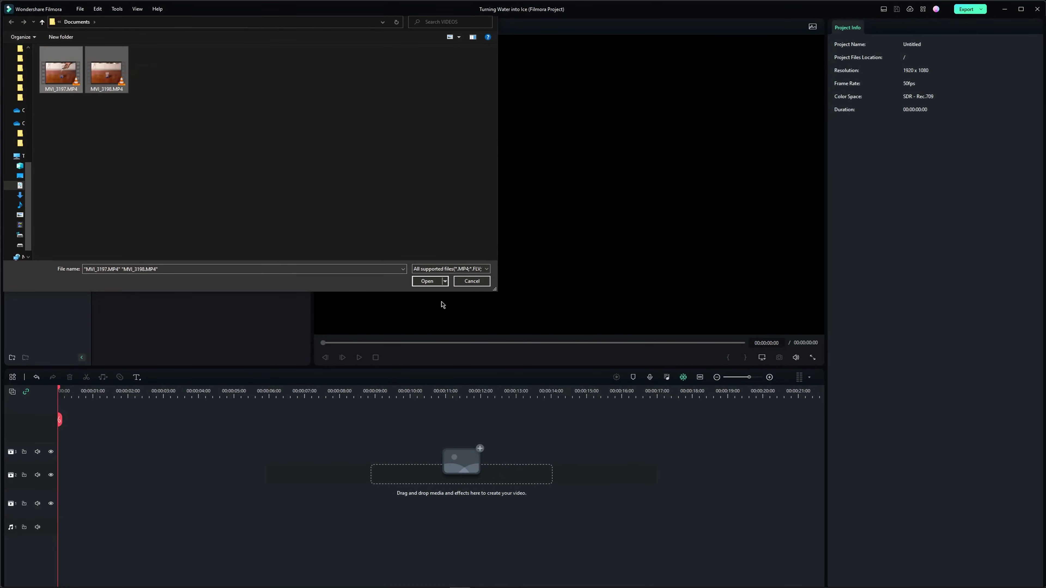
left_click(427, 282)
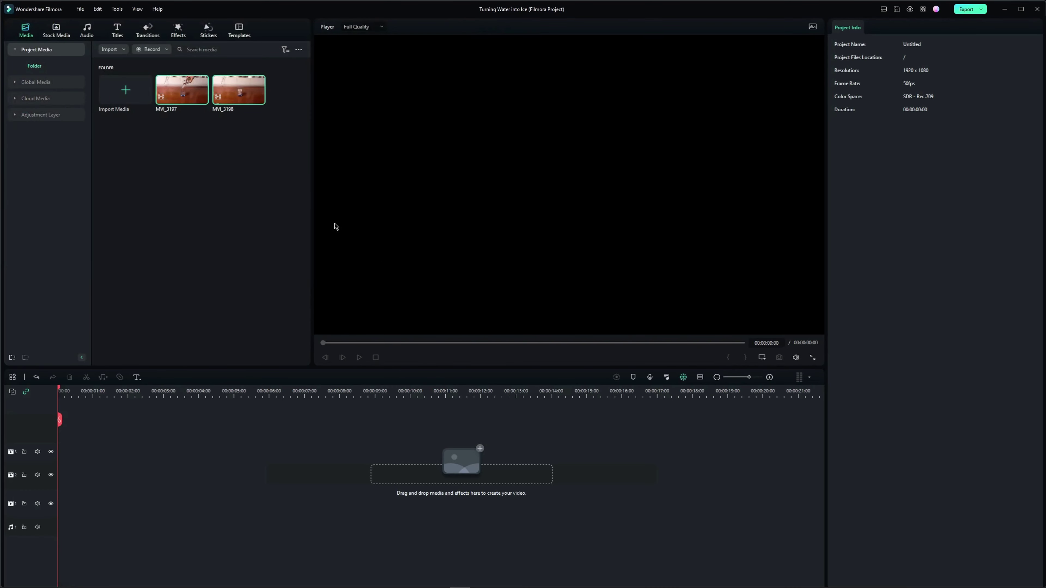
- Place both clips on the timeline, stacking MVI_3198 directly above MVI_3197 with both starting at zero
left_click_drag(186, 95, 68, 493)
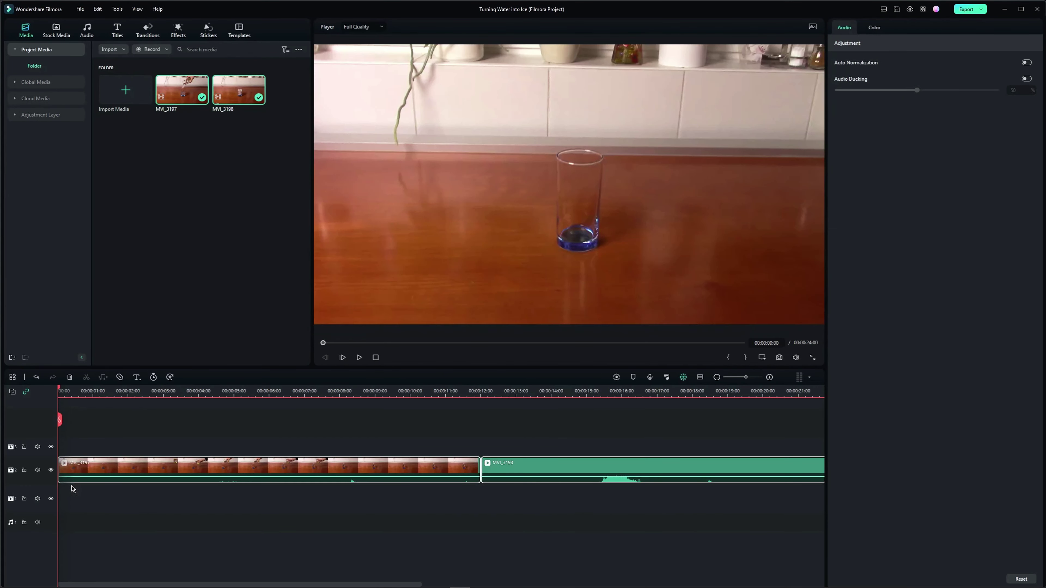
scroll(132, 478, "down", 2)
left_click_drag(329, 468, 148, 434)
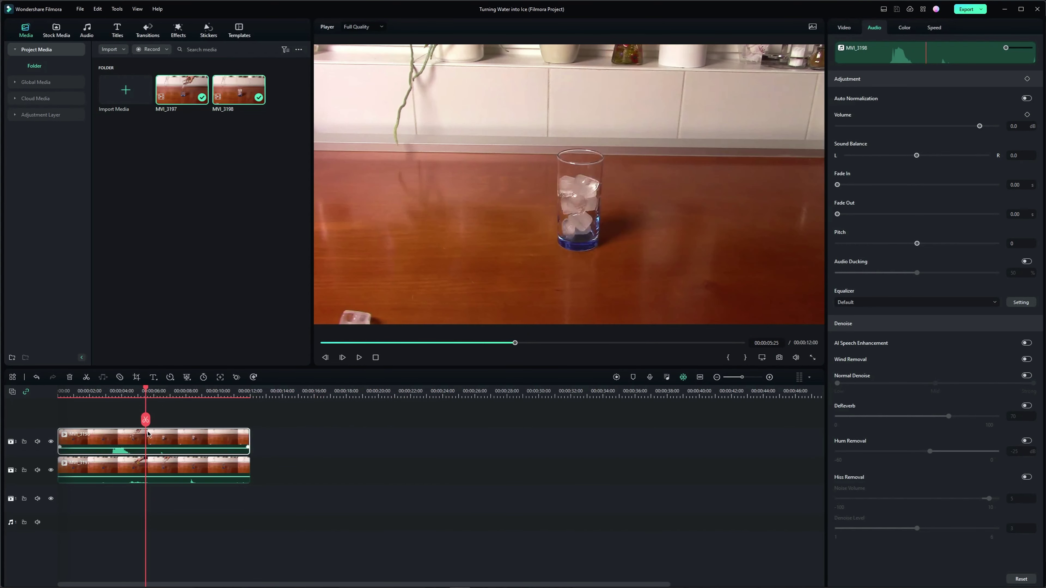
scroll(146, 392, "up", 3)
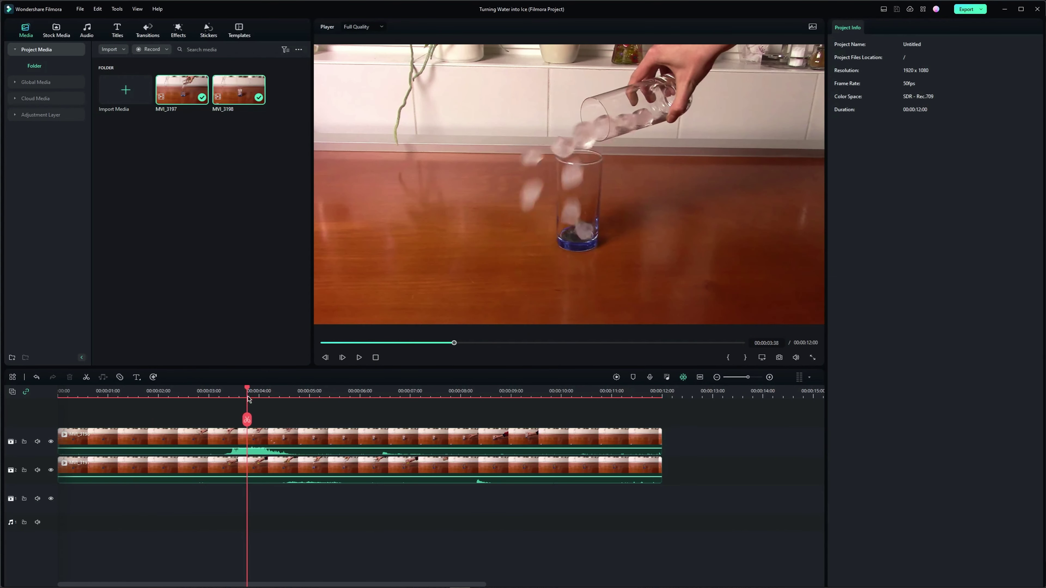
- Lower the opacity of the upper MVI_3198 clip to about 49% so the clip beneath shows through
left_click(283, 446)
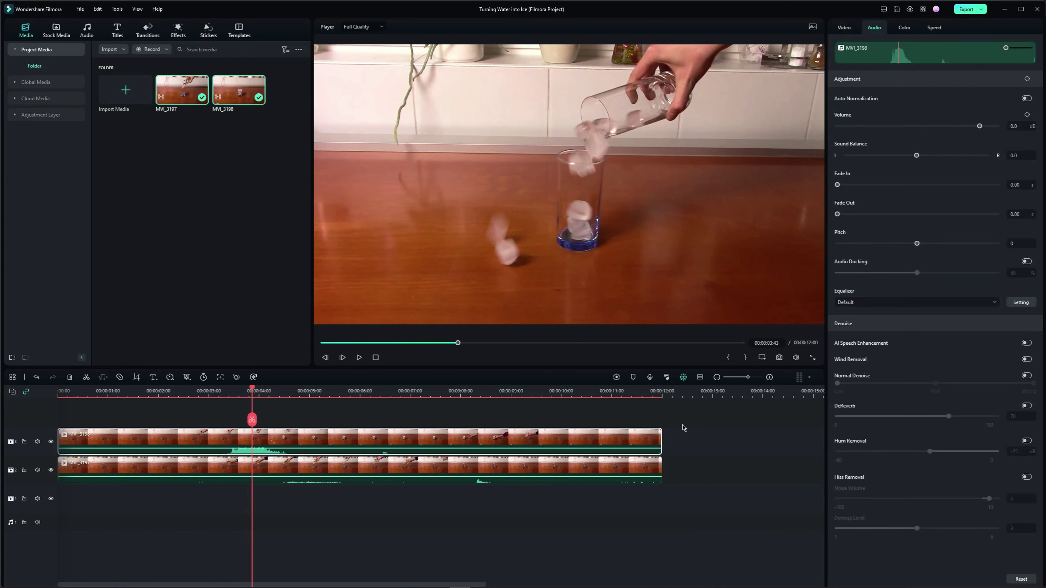
left_click(842, 28)
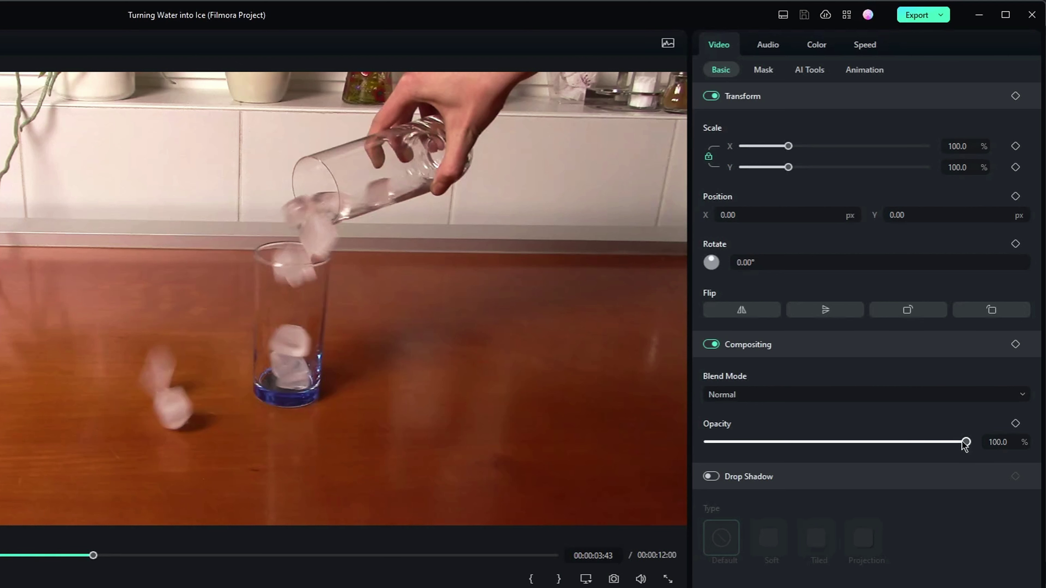
left_click_drag(997, 273, 921, 273)
left_click_drag(844, 444, 834, 443)
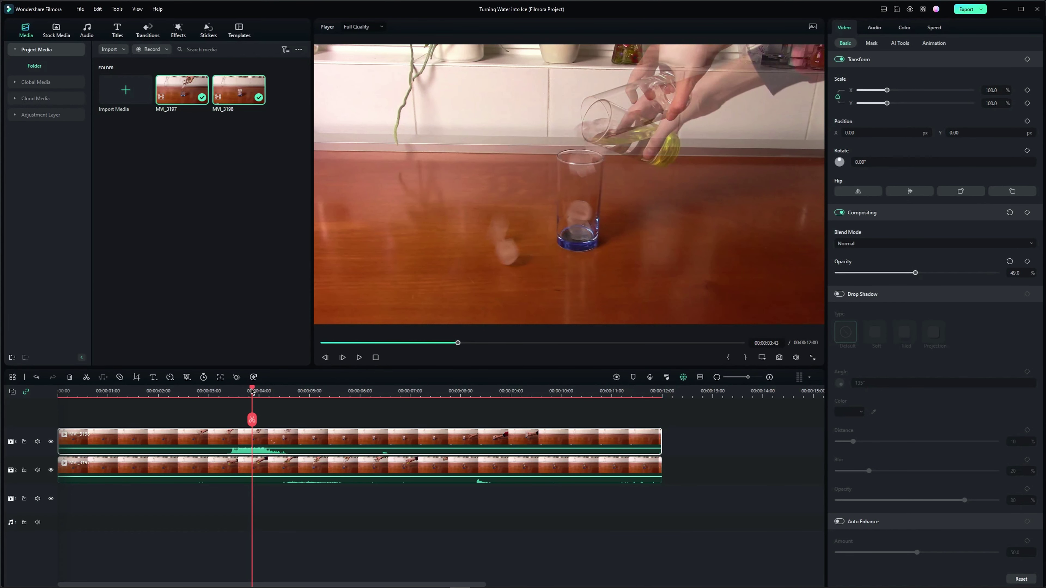
- Shift MVI_3198 about one second along the timeline to line up its ice pour with the water pour below
left_click_drag(252, 392, 276, 392)
left_click_drag(225, 441, 274, 441)
mouse_move(279, 391)
left_mouse_down()
mouse_move(329, 392)
mouse_move(246, 394)
mouse_move(271, 399)
left_mouse_up()
- Split the MVI_3197 clip at 00:00:04:08 and again at 00:00:05:19 to isolate the pouring segment
left_click(271, 469)
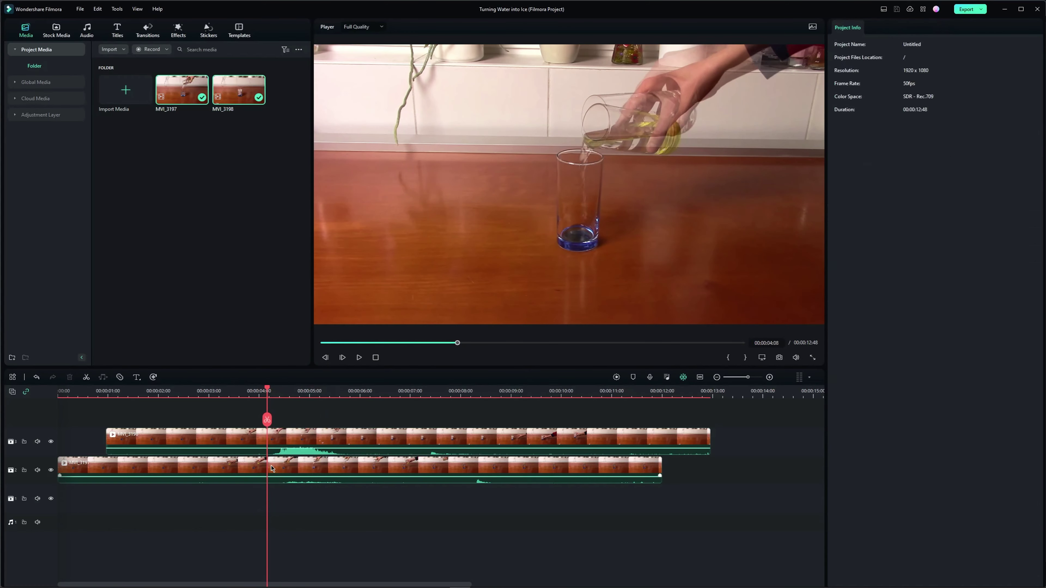
right_click(271, 469)
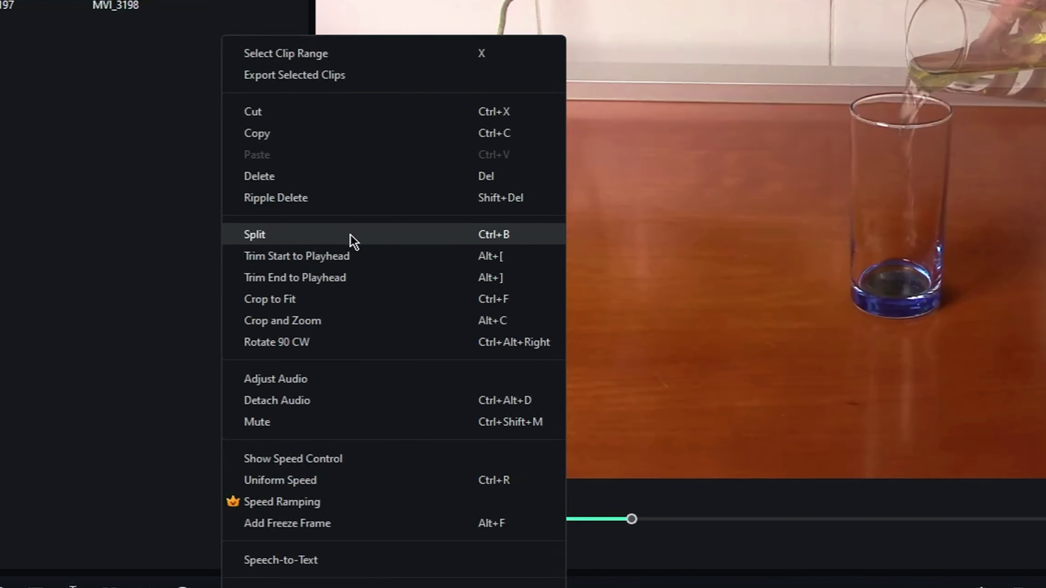
left_click(353, 241)
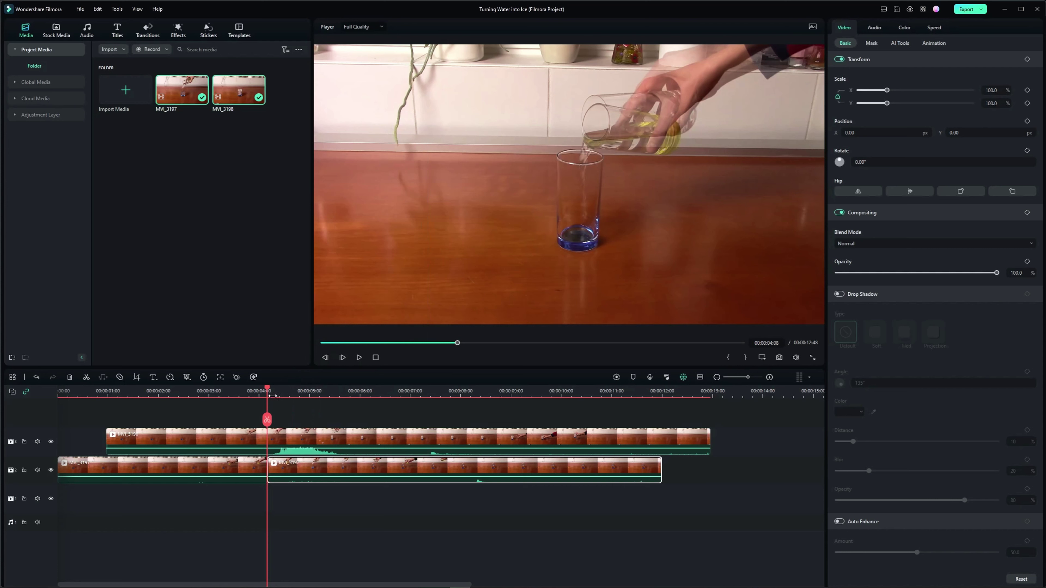
left_click_drag(267, 390, 328, 390)
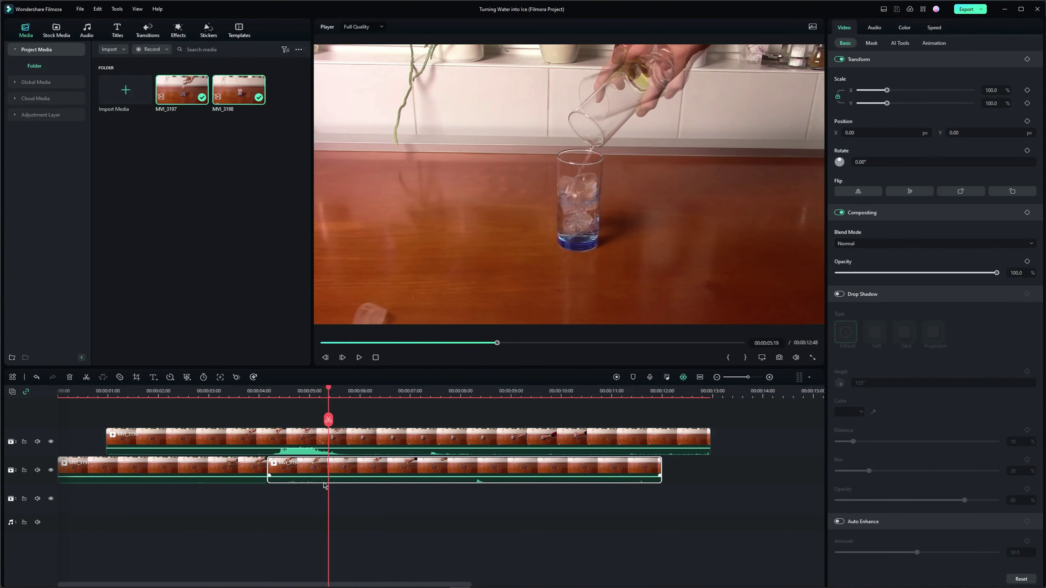
left_click(328, 420)
- Show the speed control on the middle MVI_3197 segment and shorten it to speed it up to about 1.5x
left_click(299, 467)
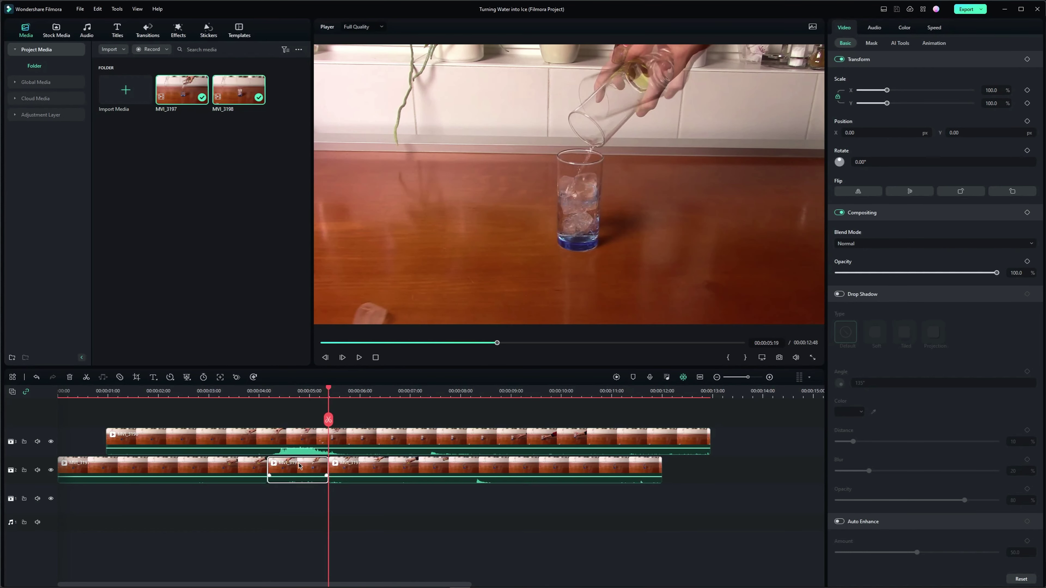
right_click(365, 469)
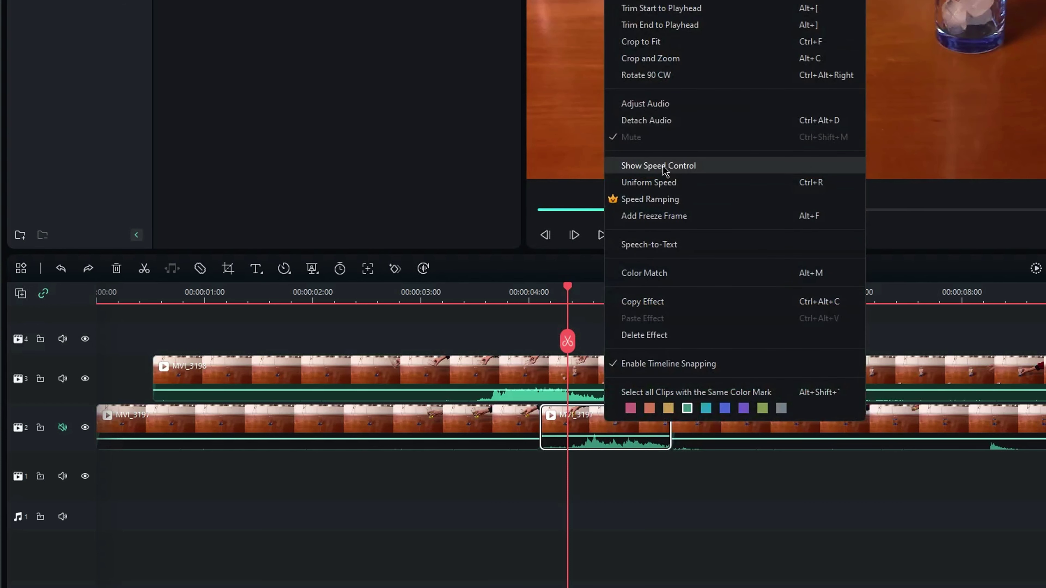
left_click(667, 167)
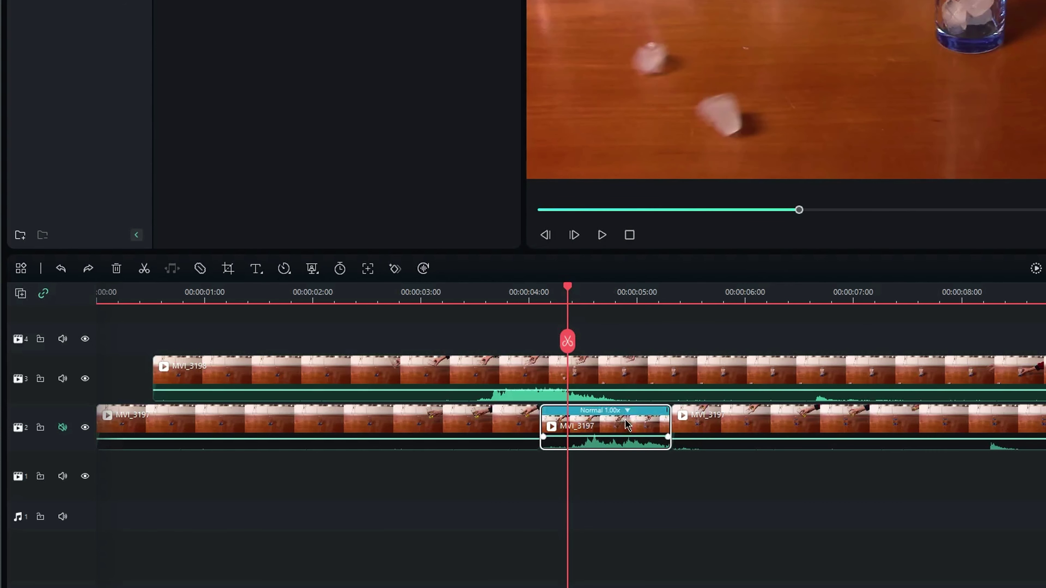
left_click(627, 411)
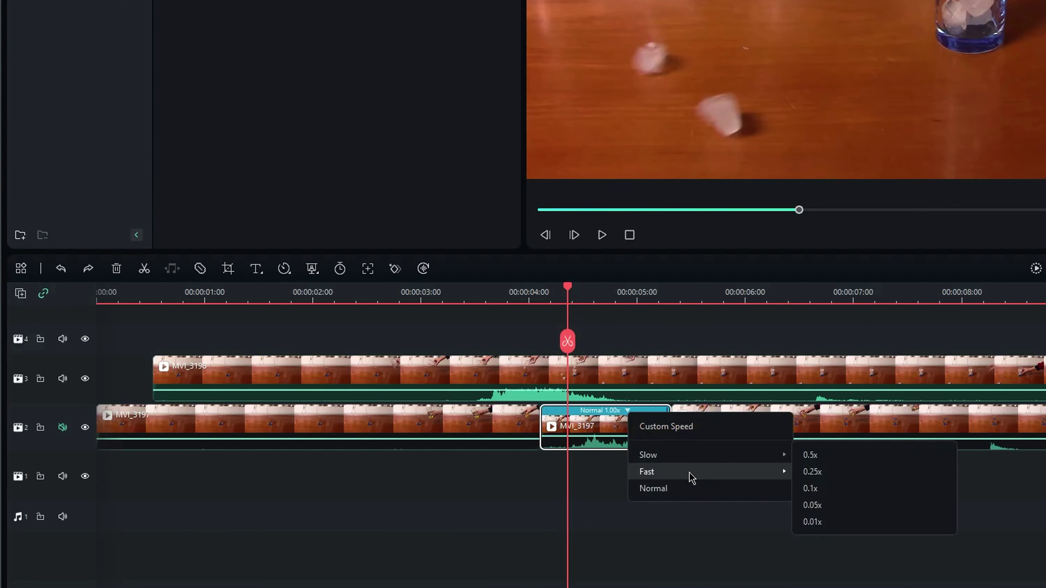
left_click(684, 427)
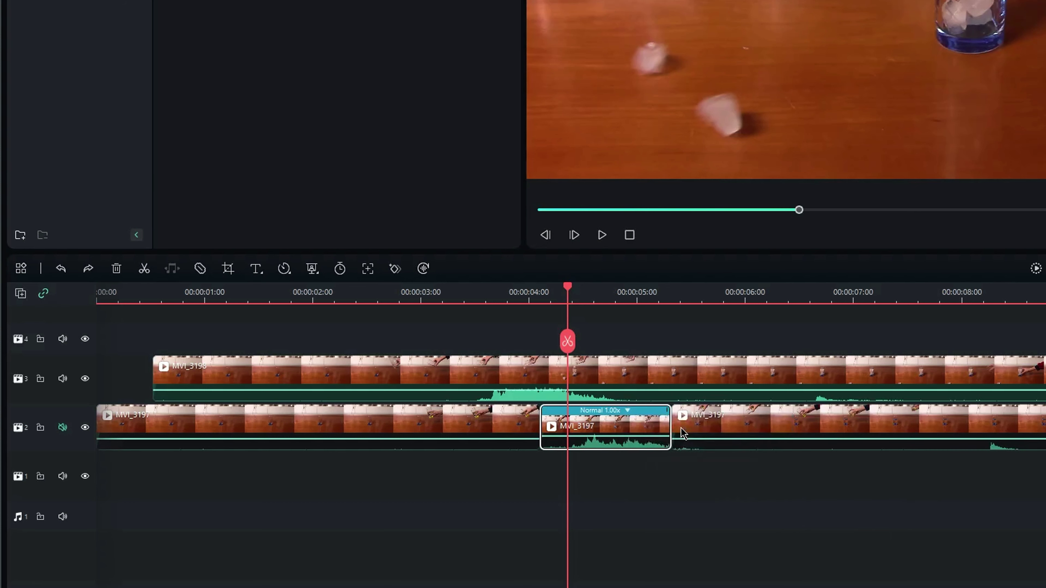
left_click_drag(801, 119, 808, 121)
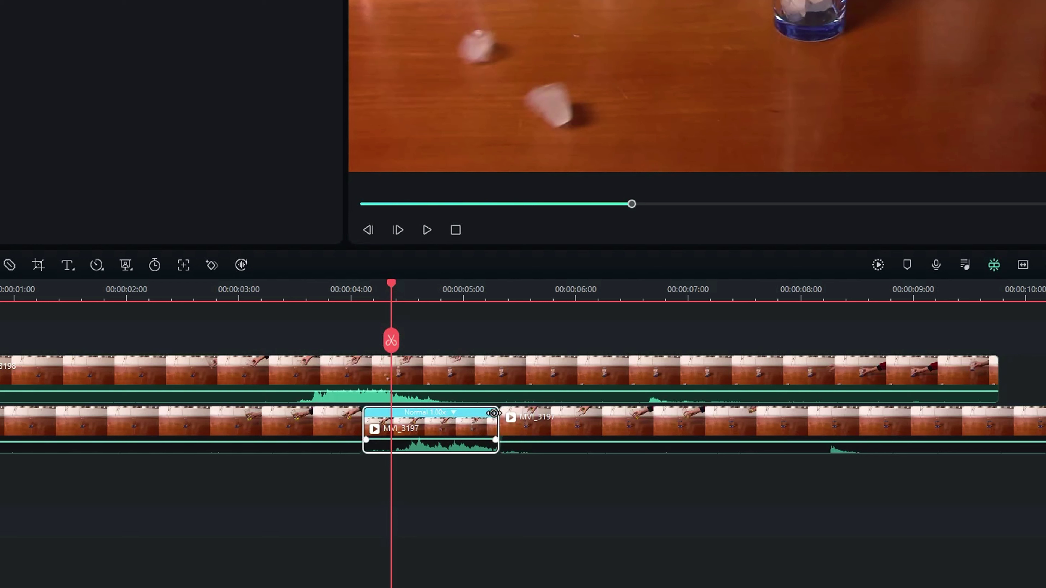
left_click_drag(497, 413, 451, 414)
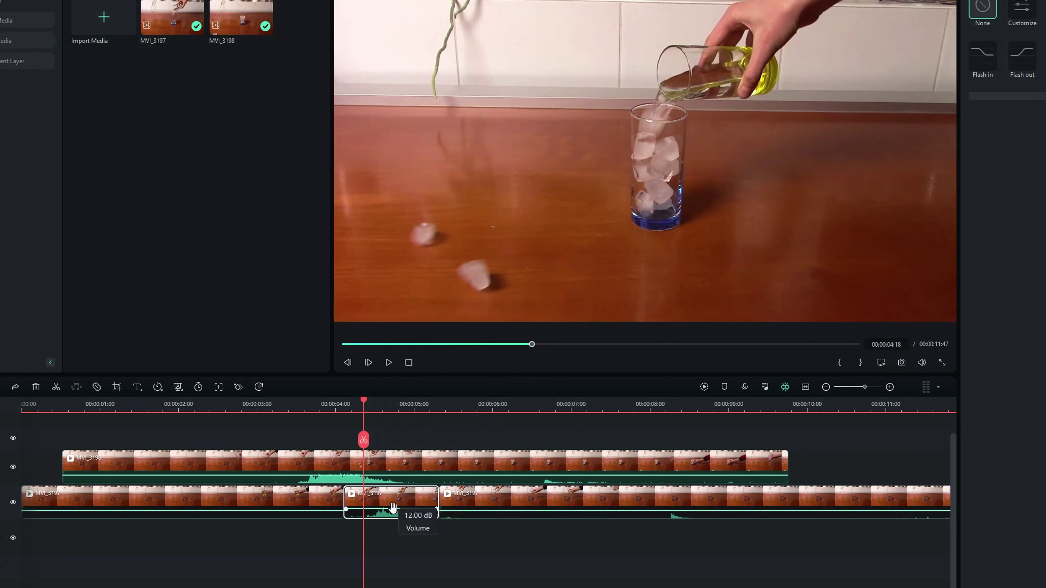
- Slow the upper MVI_3198 clip to 0.80 uniform speed and move it earlier to realign its pour with MVI_3197
right_click(392, 508)
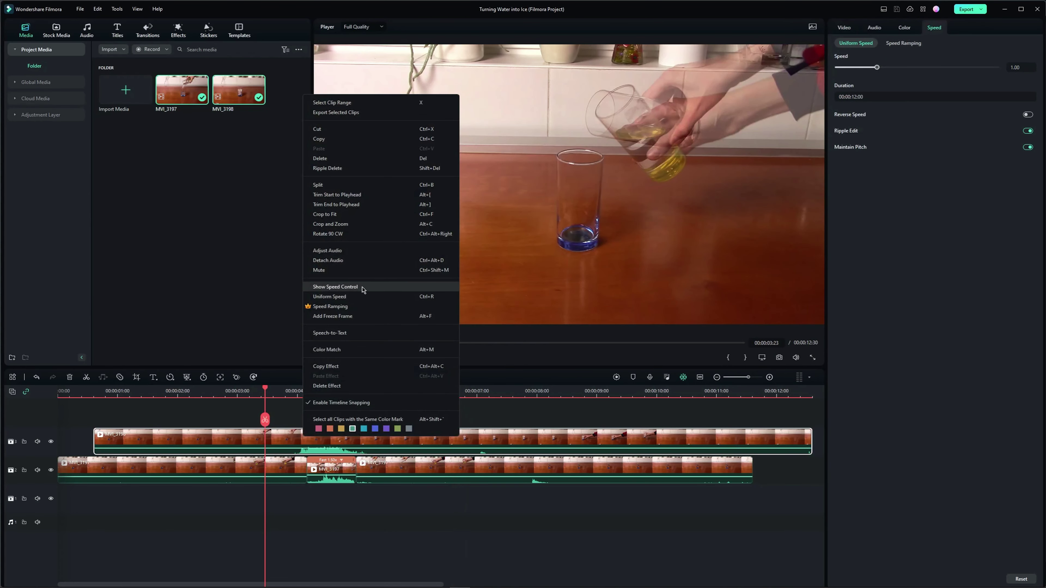
left_click(474, 315)
left_click_drag(885, 67, 875, 69)
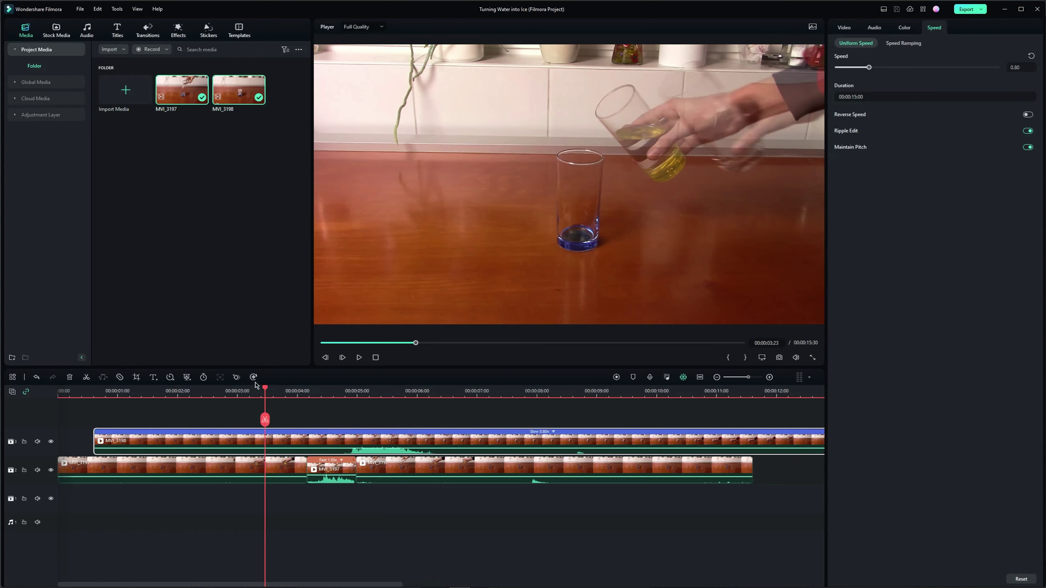
left_click(314, 394)
mouse_move(314, 394)
left_mouse_down()
mouse_move(366, 390)
mouse_move(314, 392)
left_mouse_up()
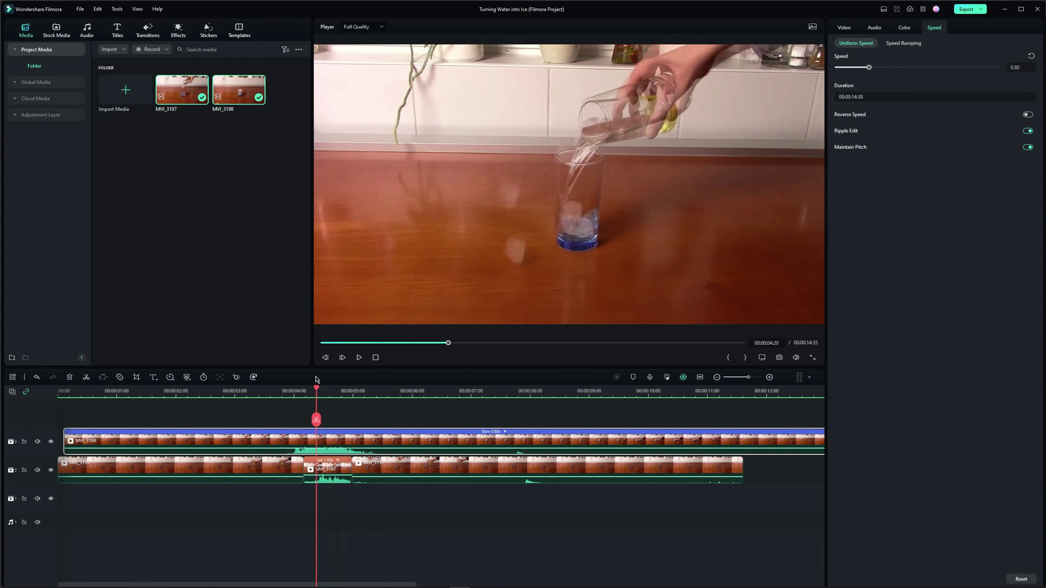
- Draw a freehand-path mask on MVI_3198 enclosing the falling ice, the receiving glass and the table below the pouring glass
left_click(841, 28)
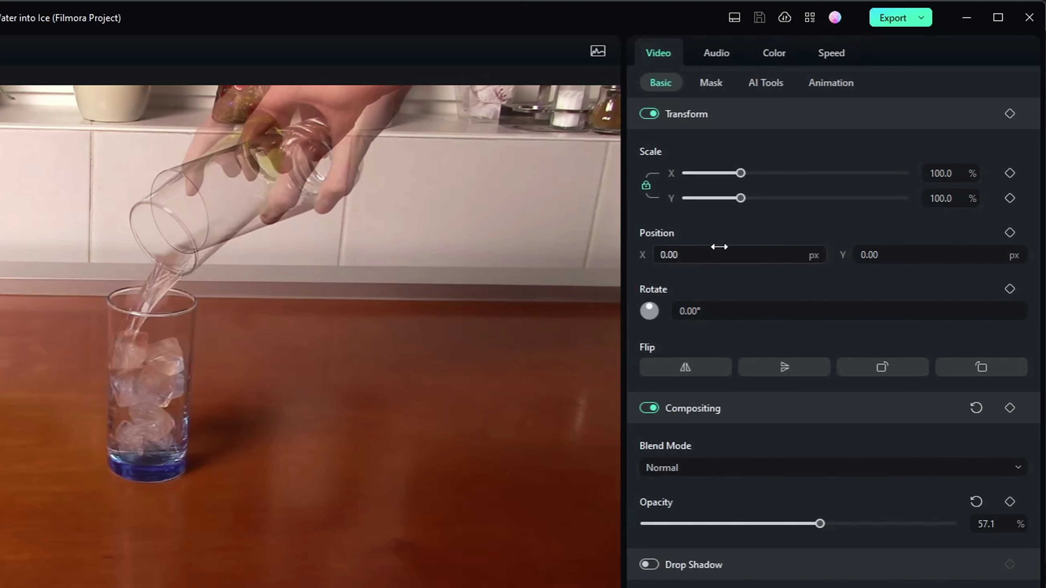
left_click(871, 43)
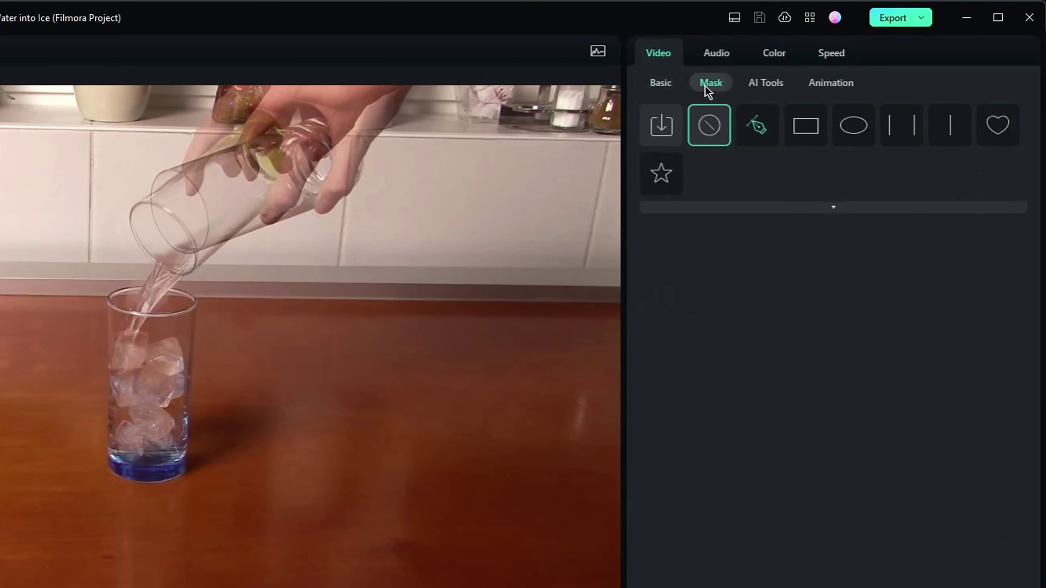
left_click(752, 138)
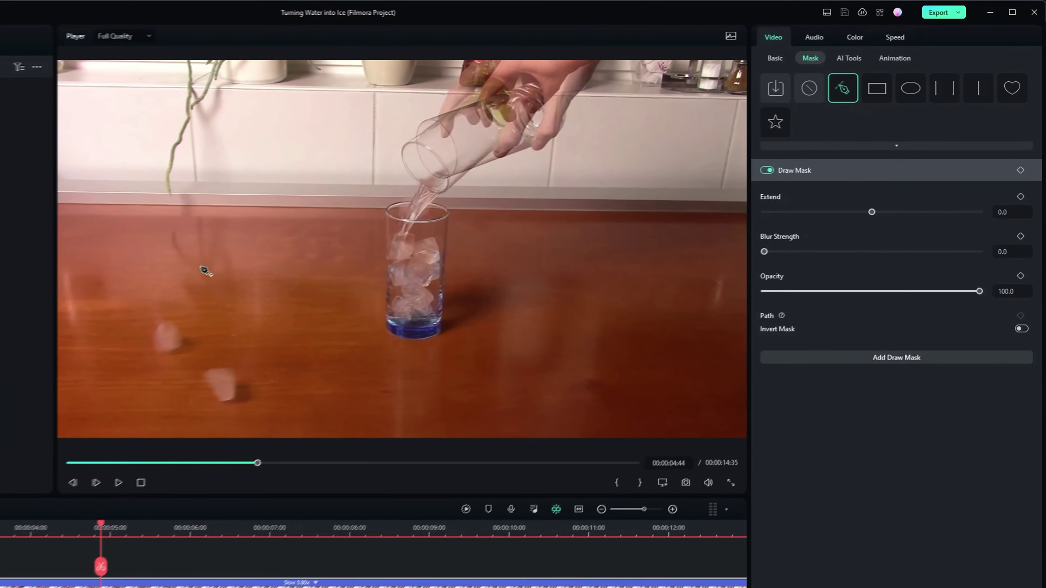
left_click(88, 263)
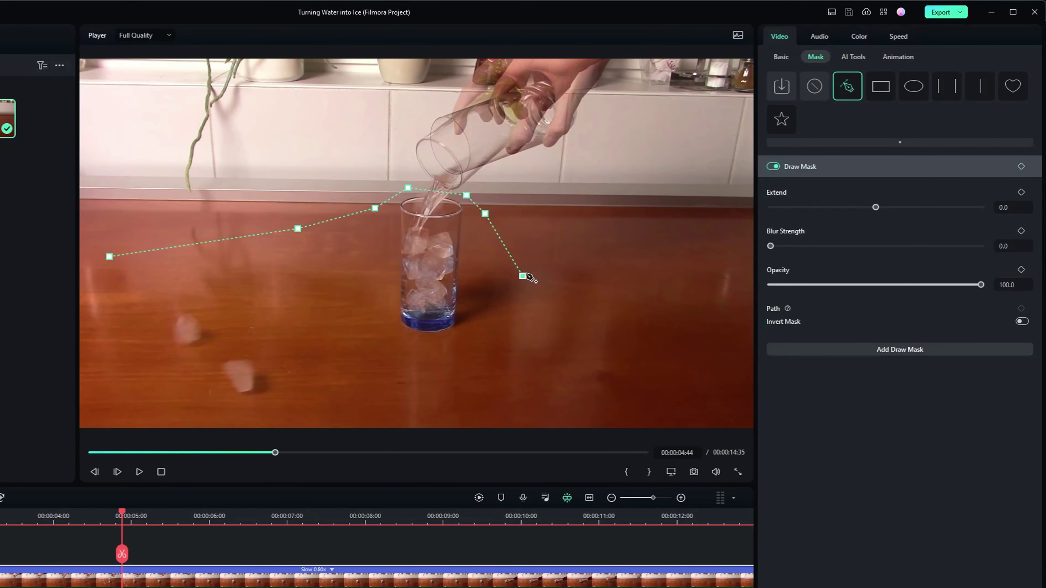
left_click(513, 434)
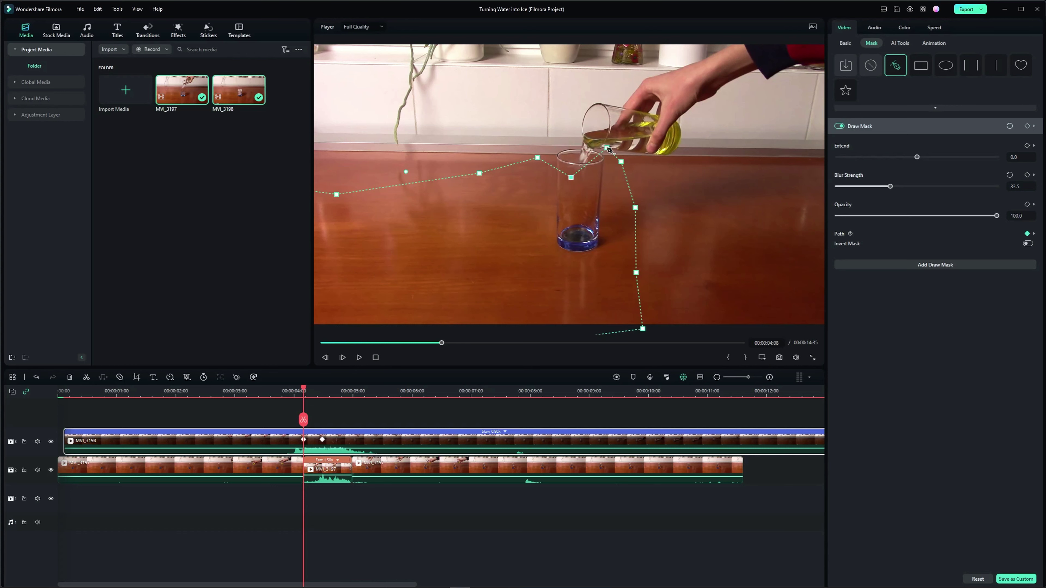
- Reshape the keyframed mask path around the glass rim and falling ice, working through the frames from 00:00:04:08
left_click_drag(571, 177, 570, 159)
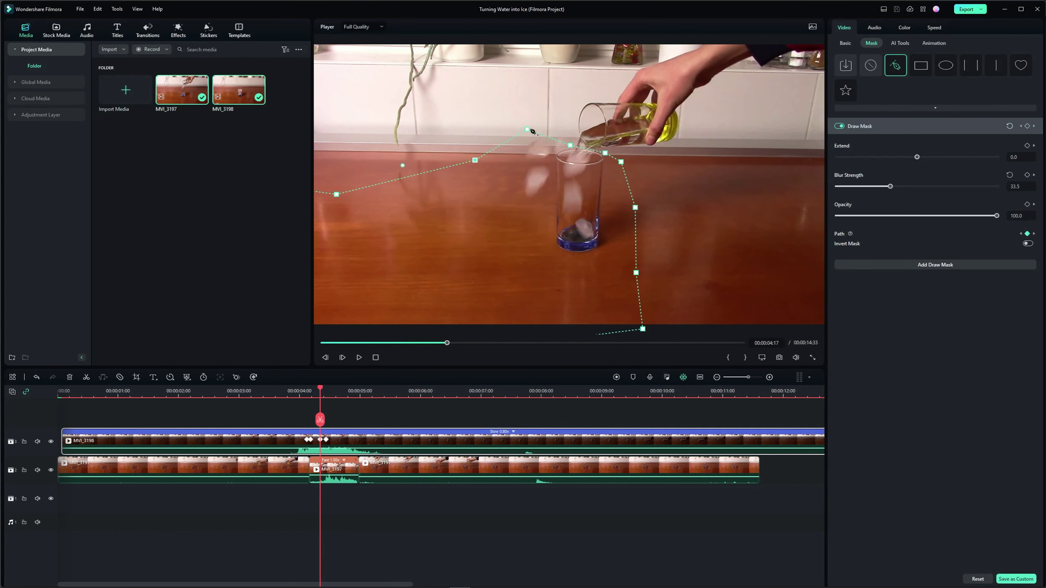
mouse_move(320, 391)
left_mouse_down()
mouse_move(297, 390)
mouse_move(317, 390)
left_mouse_up()
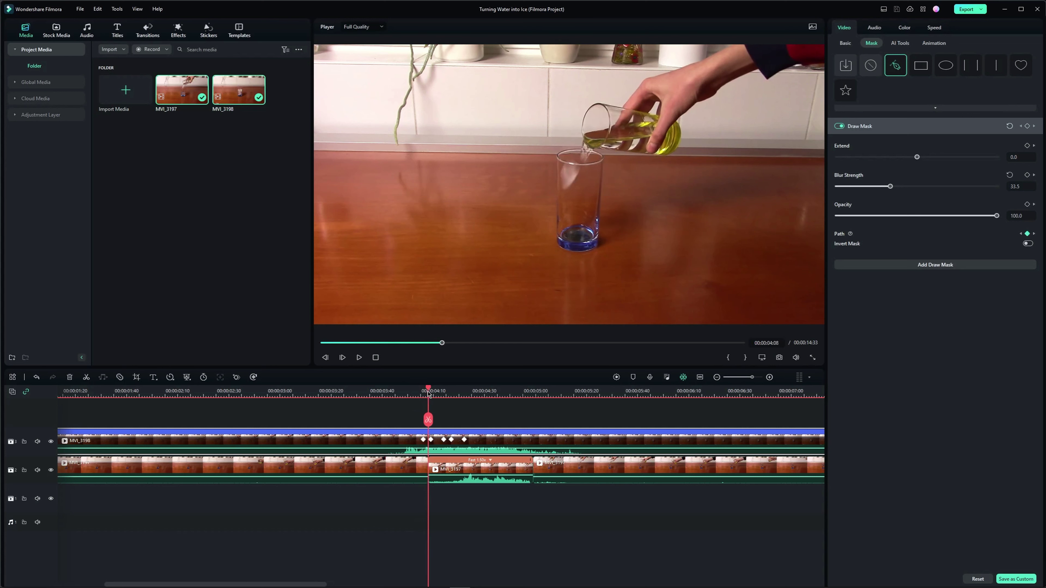
left_click_drag(427, 391, 448, 393)
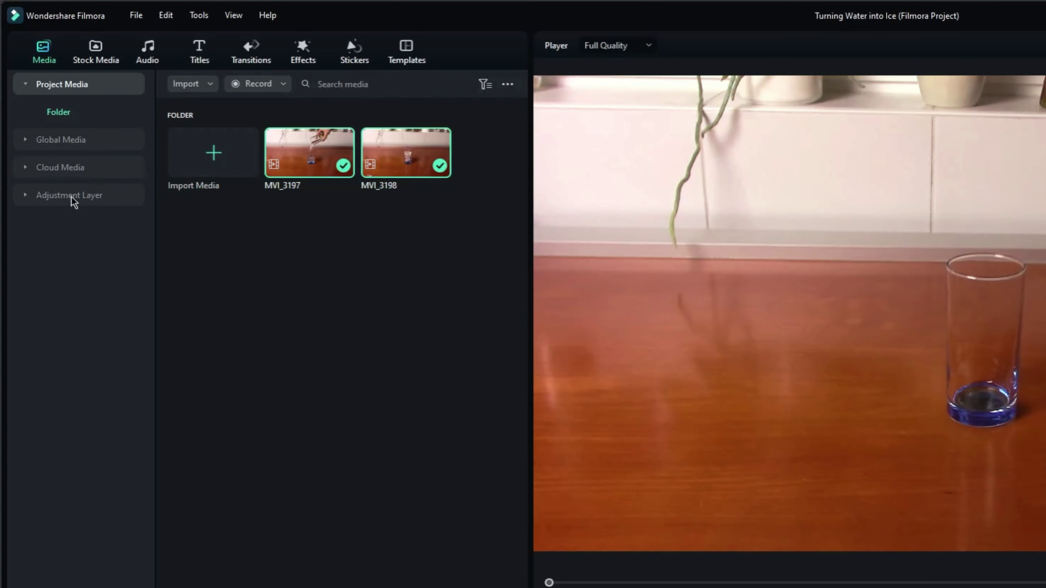
- Place a preset adjustment layer above both clips across the whole timeline and move the playhead to 00:00:04:13
left_click(70, 196)
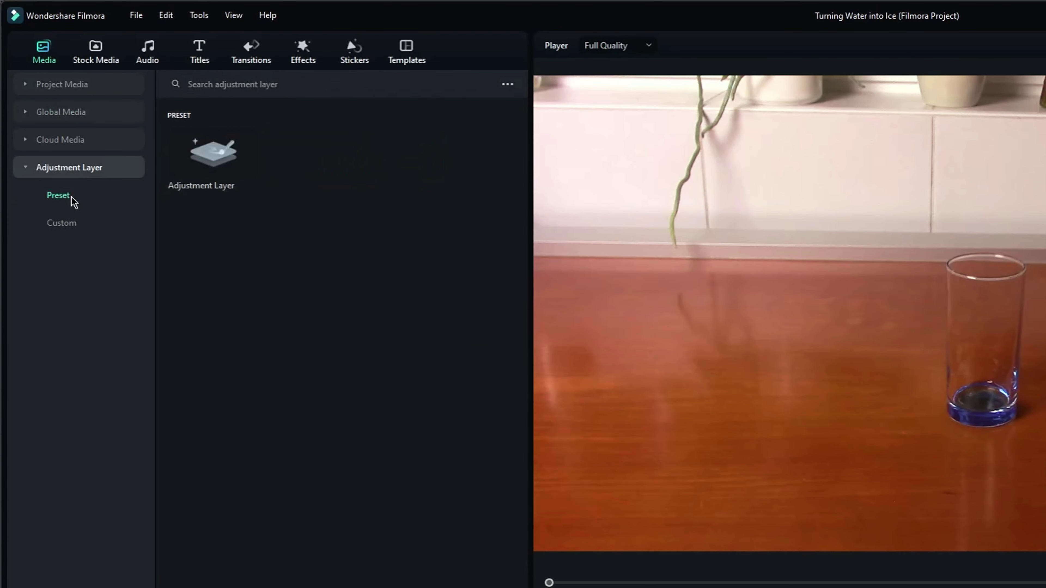
left_click_drag(207, 172, 652, 436)
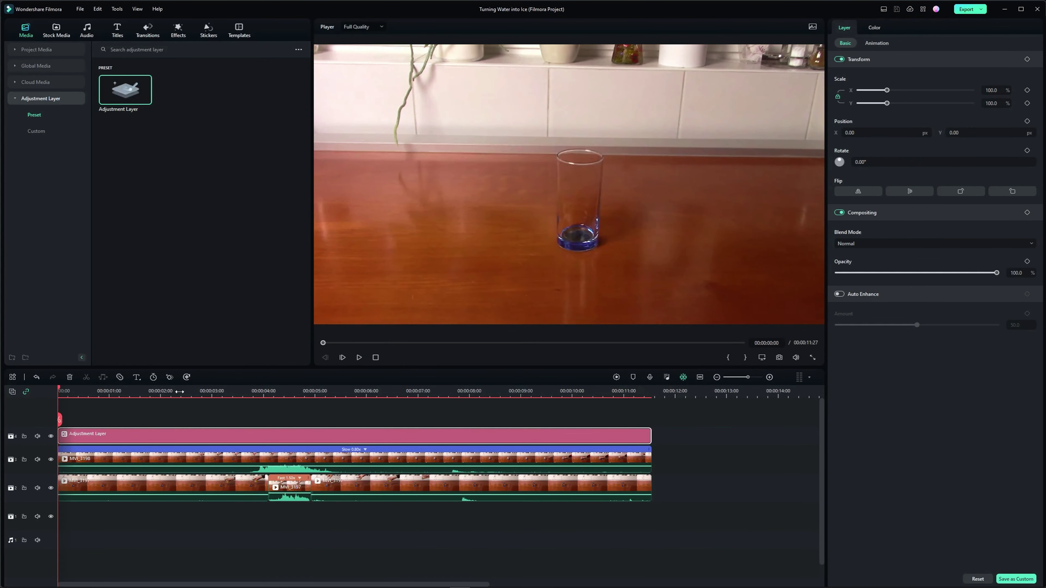
left_click(180, 392)
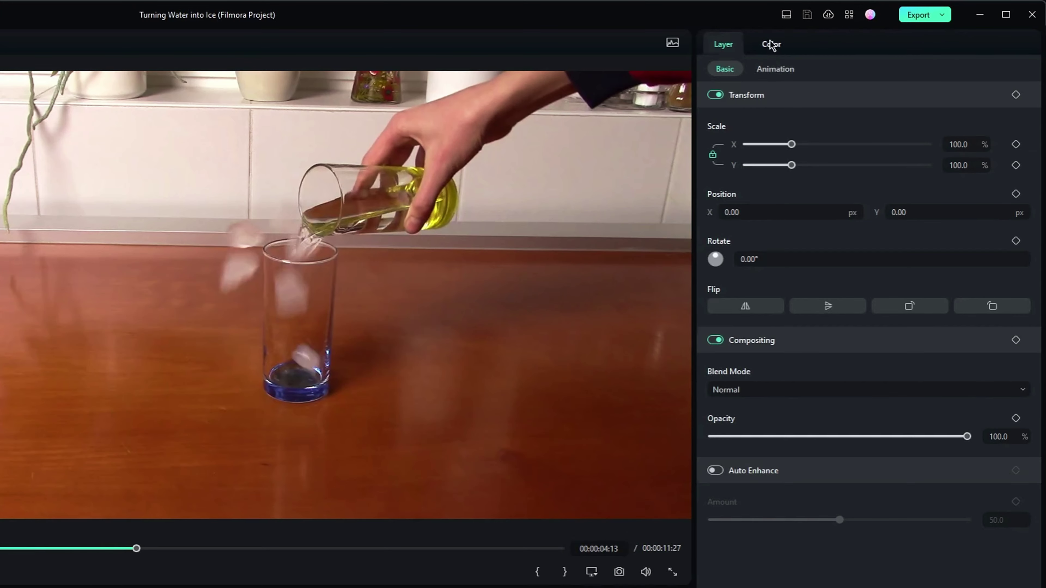
- Set the adjustment layer's temperature to -0.5, exposure to 16.2, brightness to -0.5 and contrast to -13.1
left_click(772, 45)
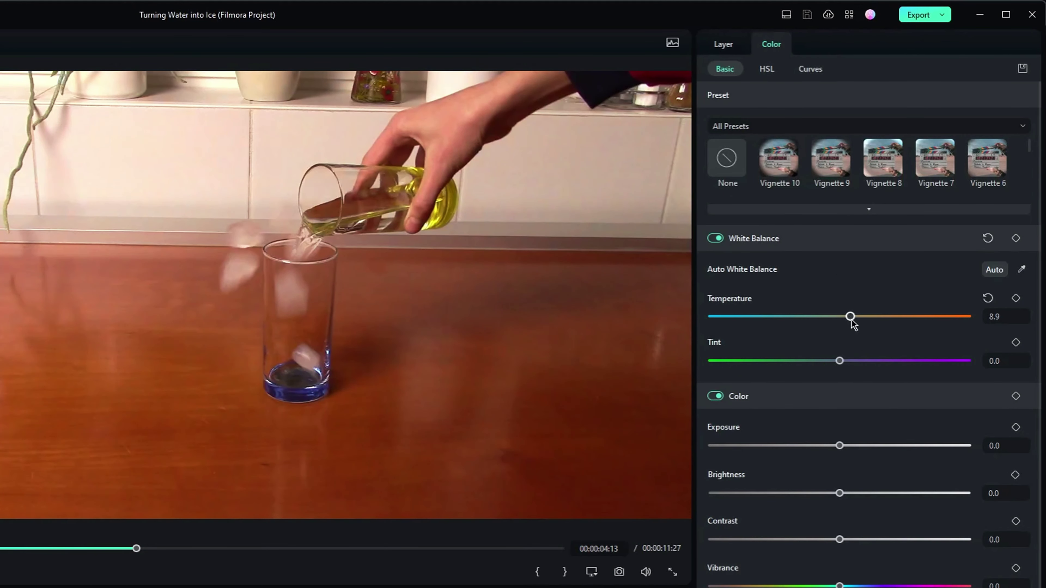
left_click_drag(851, 316, 838, 317)
left_click_drag(839, 445, 849, 446)
left_click_drag(842, 494, 841, 495)
left_click_drag(813, 540, 822, 540)
left_click_drag(850, 445, 859, 451)
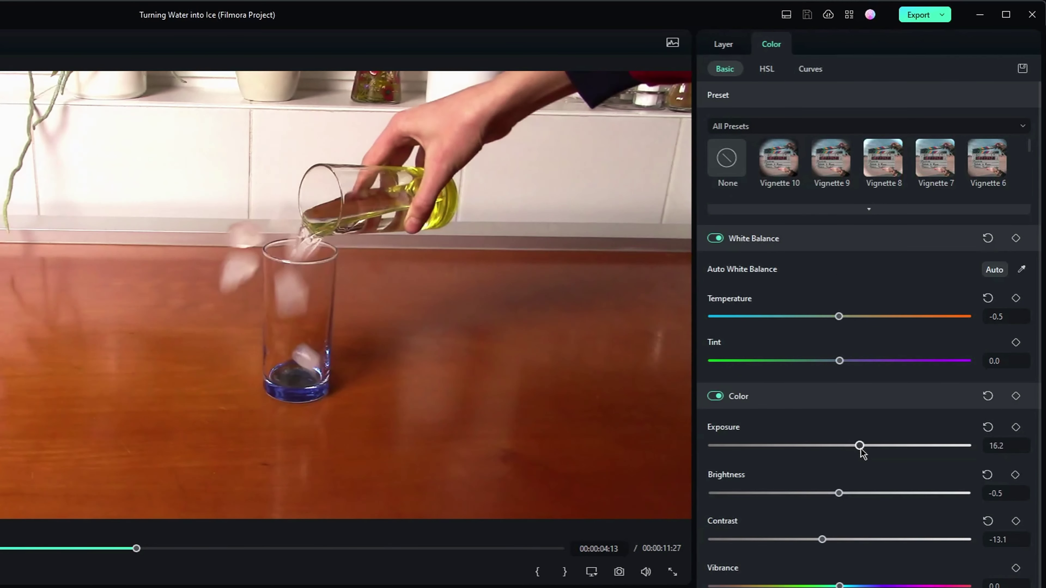
- Set the adjustment layer's exposure to 8.9, vibrance to 1.6, highlight to -3.7, shadow to 4.7, white to -14.1 and black to -2.6
scroll(834, 585, "down", 3)
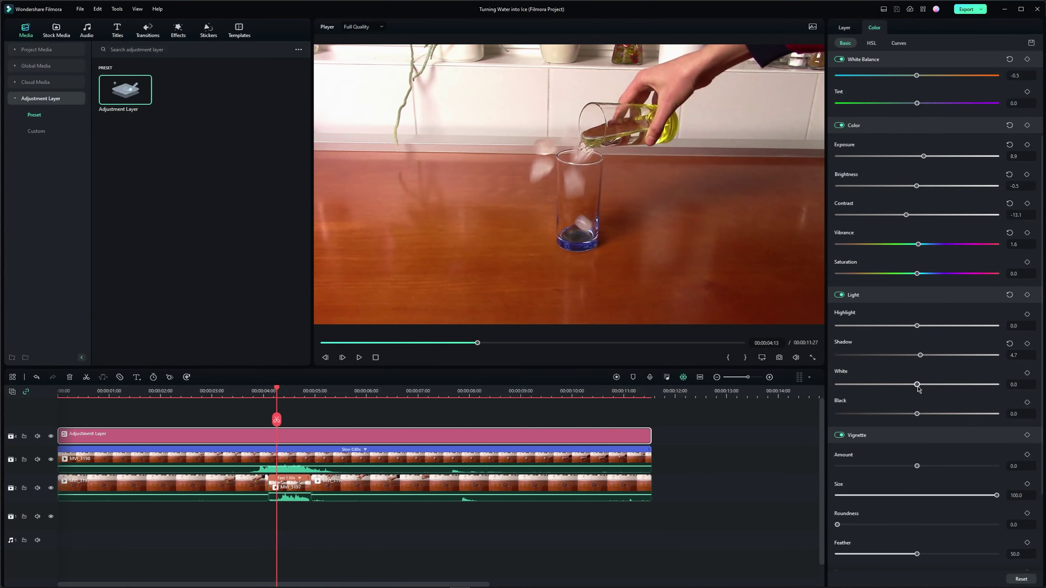
left_click_drag(918, 388, 905, 385)
left_click_drag(917, 326, 923, 328)
left_click_drag(919, 414, 916, 414)
scroll(906, 367, "down", 2)
scroll(875, 135, "up", 6)
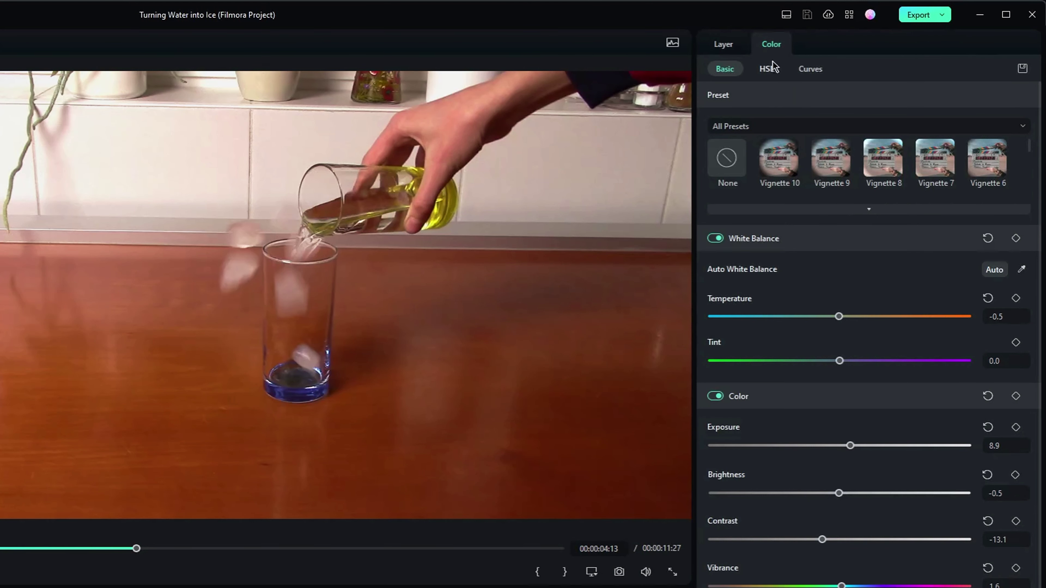
- Fine-tune the adjustment layer's HSL by slightly shifting the red and yellow hues, lowering orange saturation and setting the cyan hue to 0.5
left_click(765, 71)
mouse_move(840, 180)
left_mouse_down()
mouse_move(885, 177)
mouse_move(839, 176)
left_mouse_up()
left_click(745, 128)
left_click_drag(839, 223, 836, 223)
left_click(772, 129)
mouse_move(839, 176)
left_mouse_down()
mouse_move(966, 177)
mouse_move(794, 176)
mouse_move(839, 176)
left_mouse_up()
left_click(825, 129)
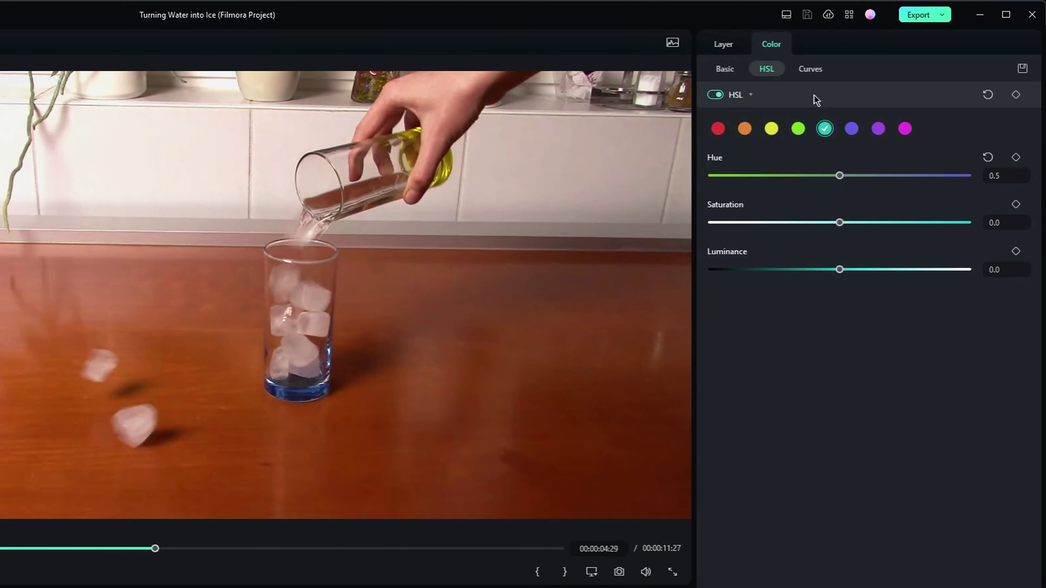
- Raise the highlight point of the adjustment layer's overall tone curve slightly and switch to the red channel curve
left_click(810, 70)
left_click_drag(930, 219, 930, 209)
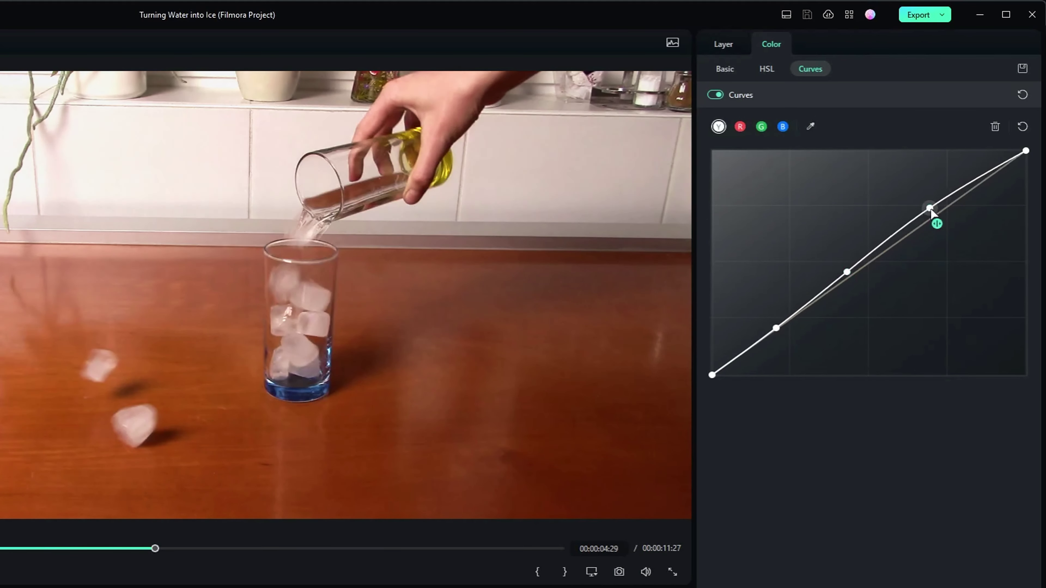
left_click(740, 127)
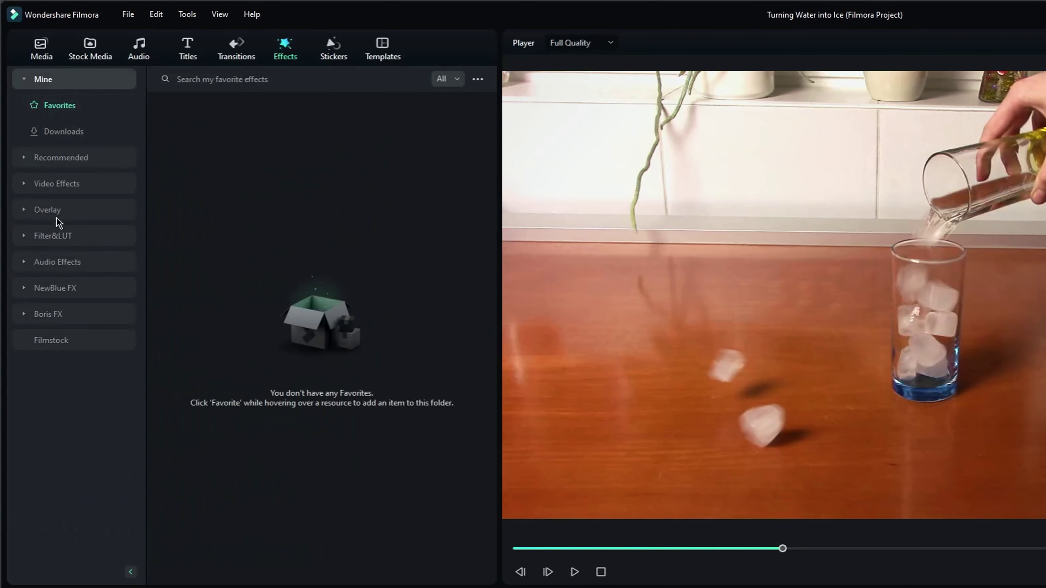
- Try the free Star Wars LUT on the adjustment layer and reduce its opacity
left_click(61, 234)
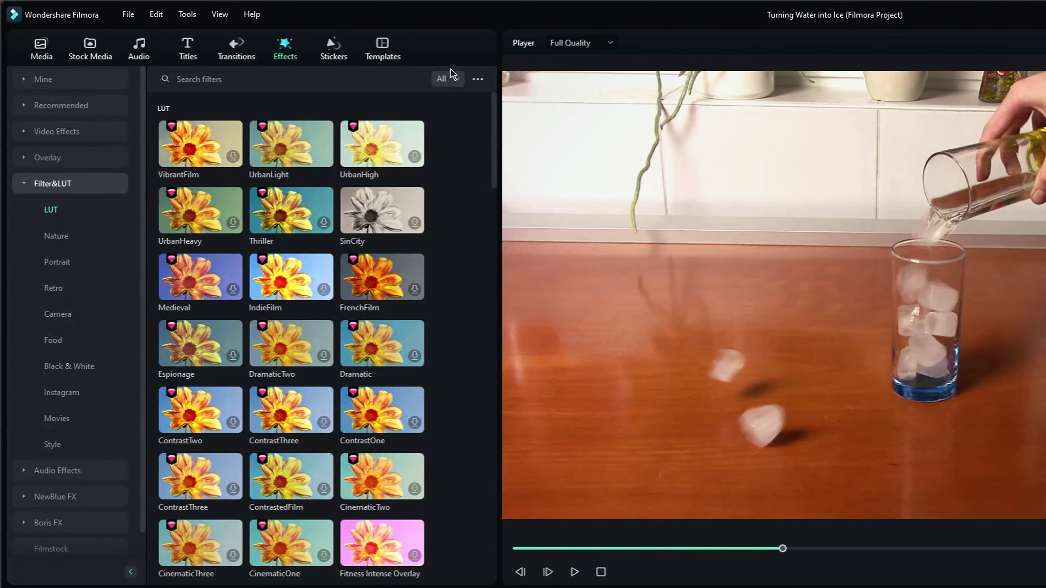
left_click(453, 79)
left_click(454, 116)
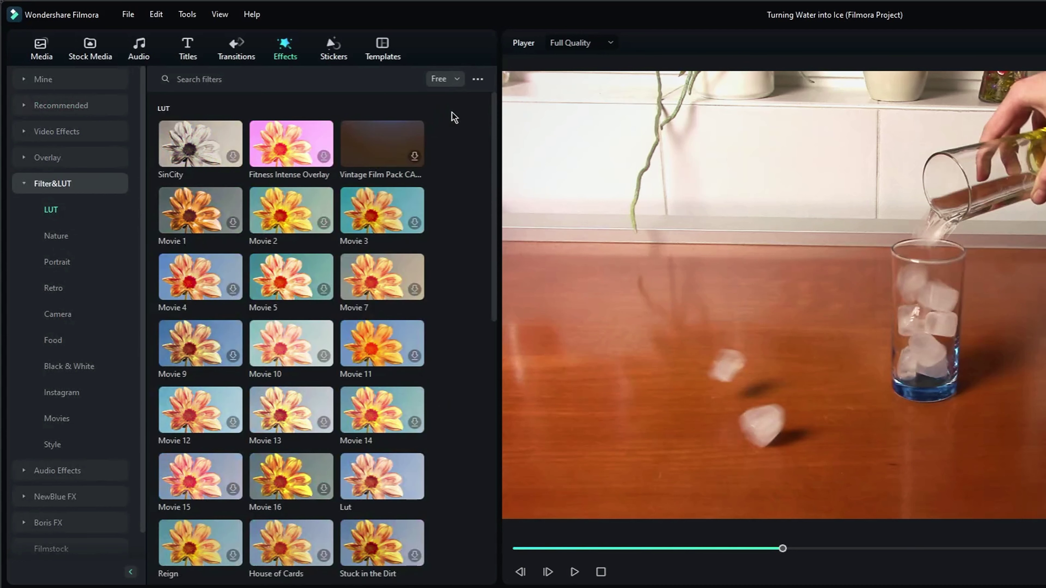
scroll(365, 333, "down", 6)
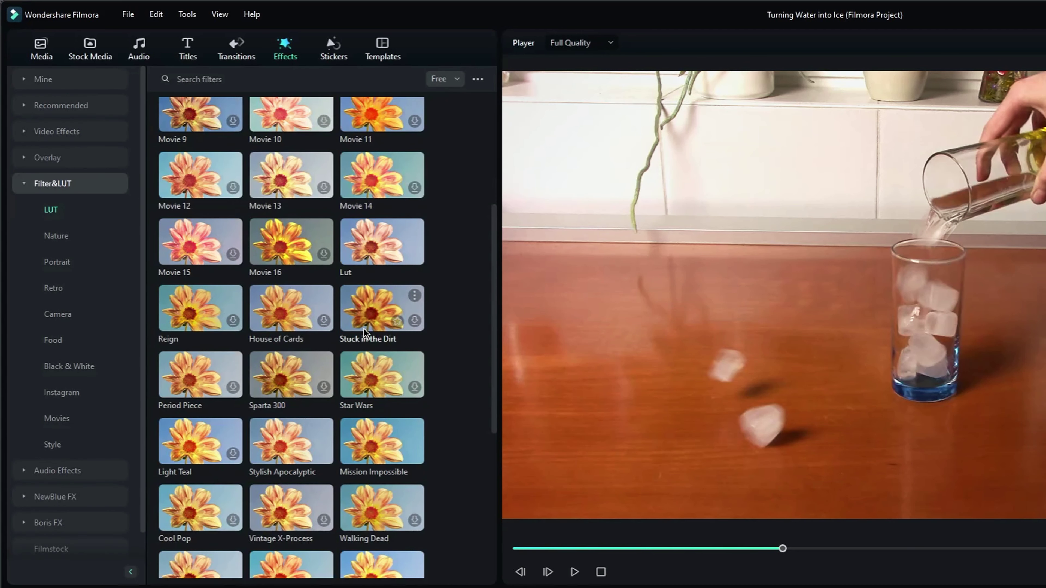
left_click_drag(375, 386, 485, 587)
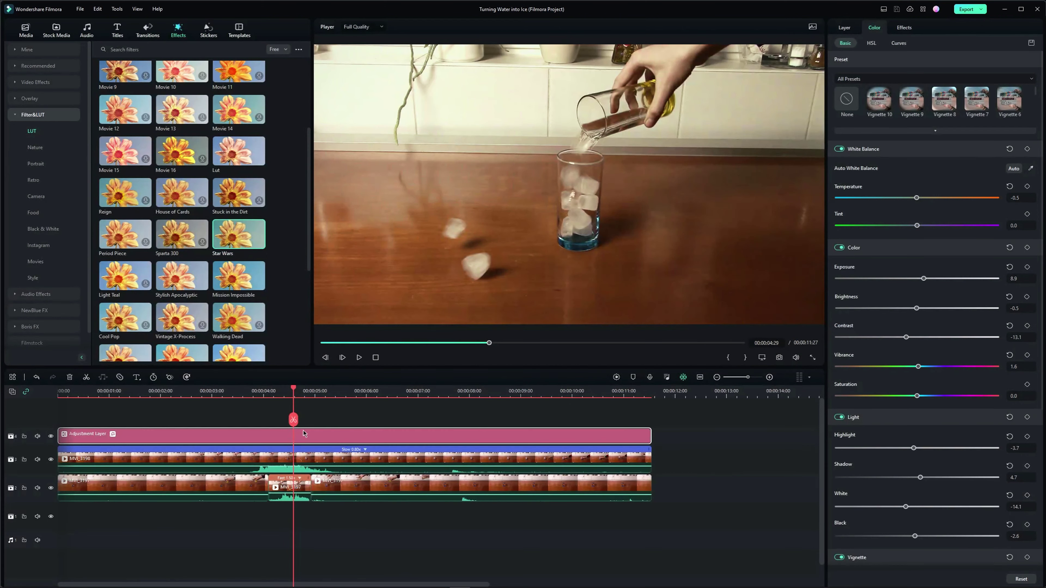
left_click(906, 28)
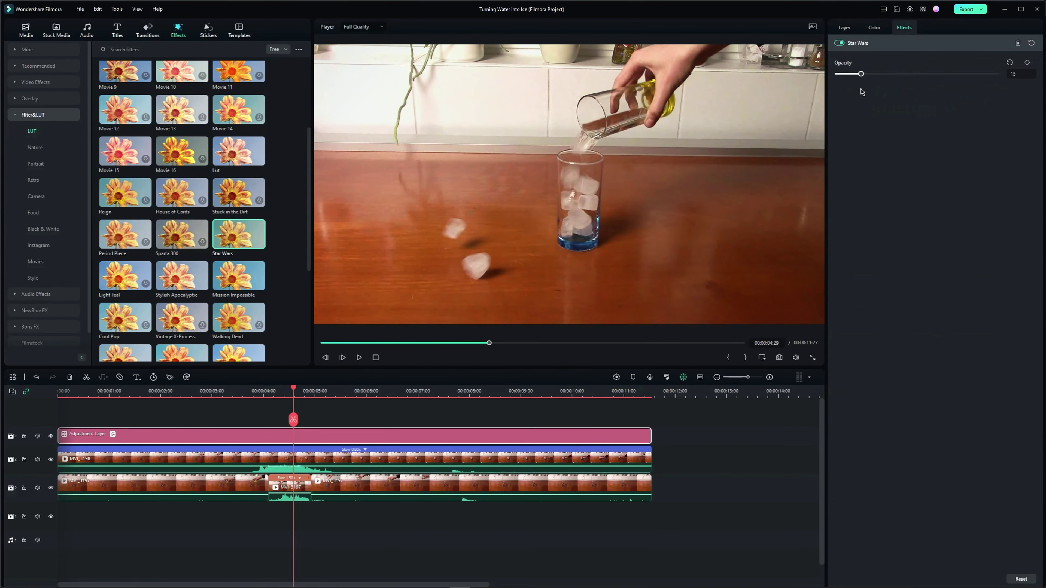
left_click_drag(863, 92, 883, 92)
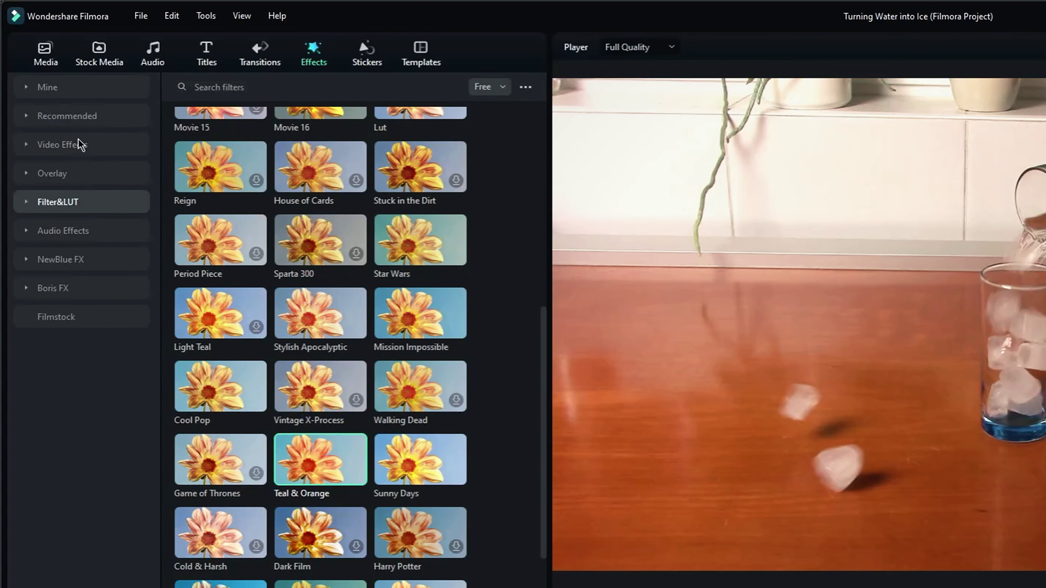
- Apply the Mild shake video effect to the adjustment layer and play the sequence from the start
left_click(81, 144)
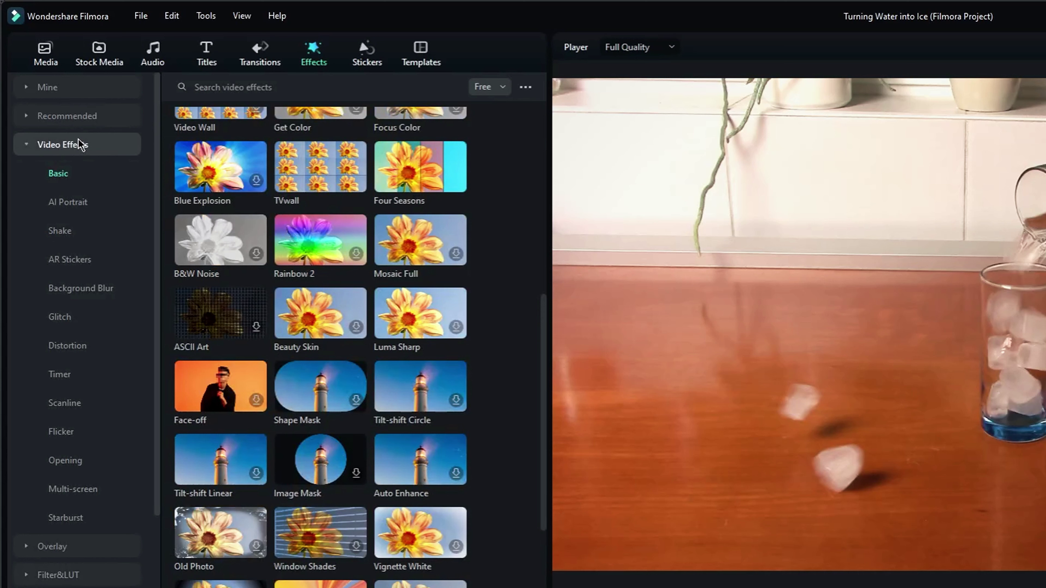
left_click(60, 235)
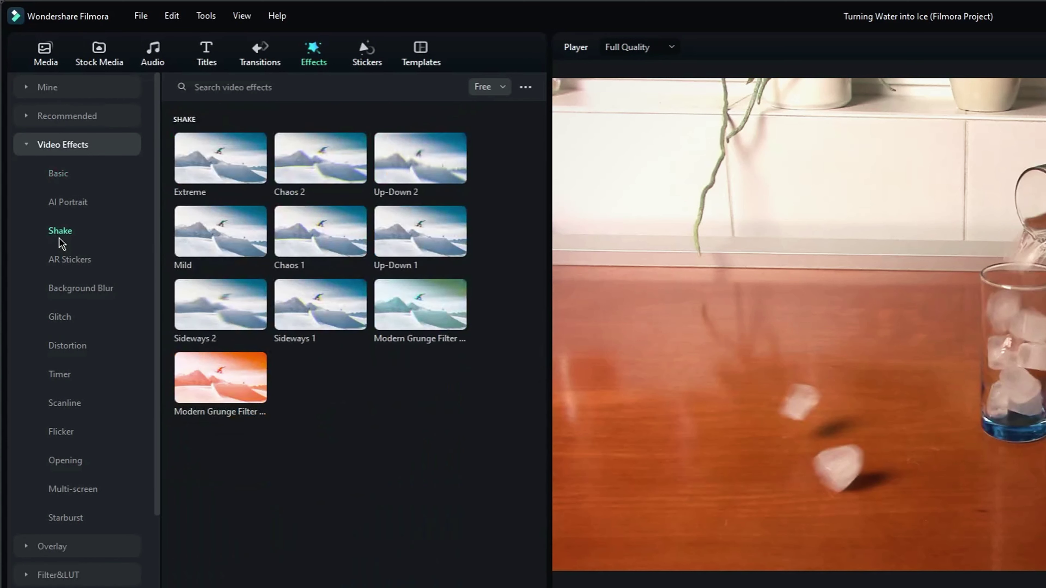
mouse_move(215, 254)
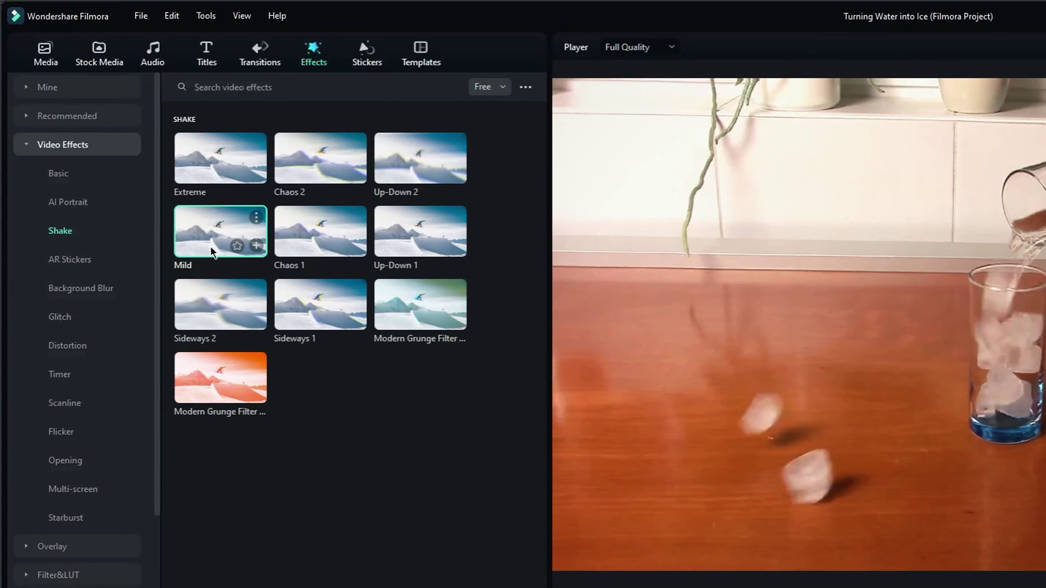
left_click_drag(211, 252, 113, 587)
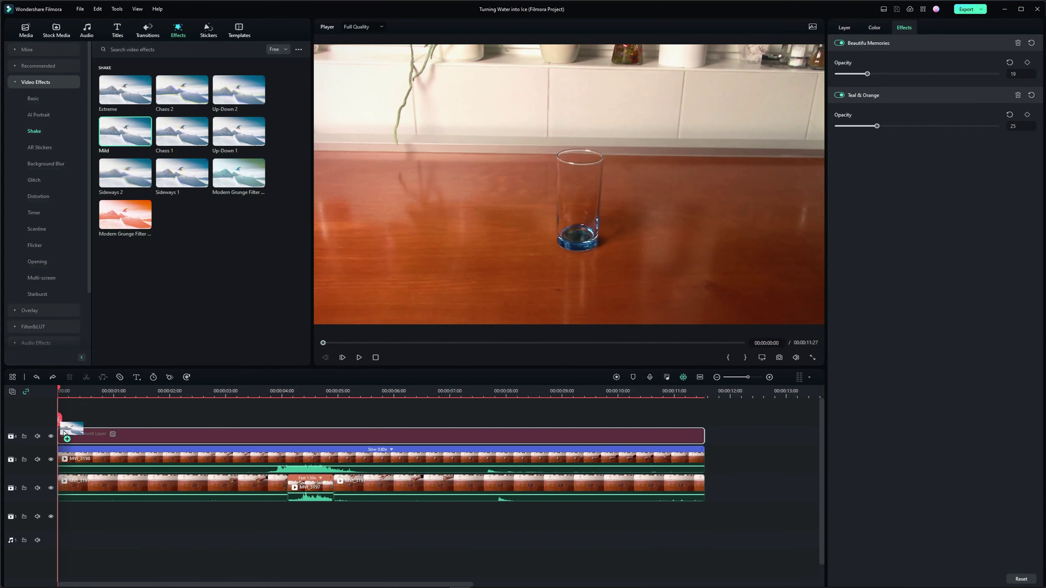
left_click_drag(64, 433, 65, 434)
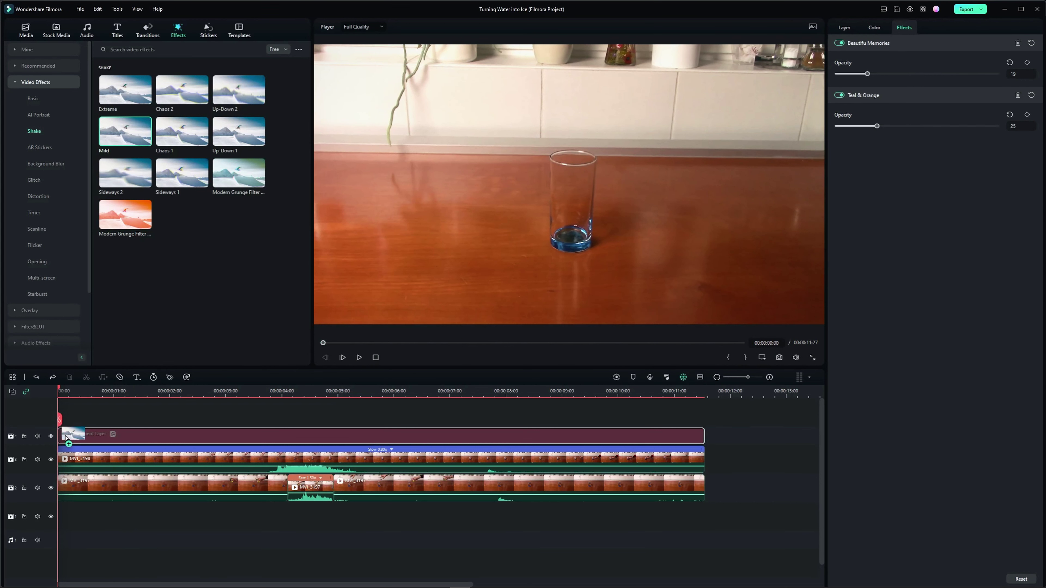
mouse_move(59, 391)
left_mouse_down()
mouse_move(170, 391)
mouse_move(60, 406)
left_mouse_up()
key("space")
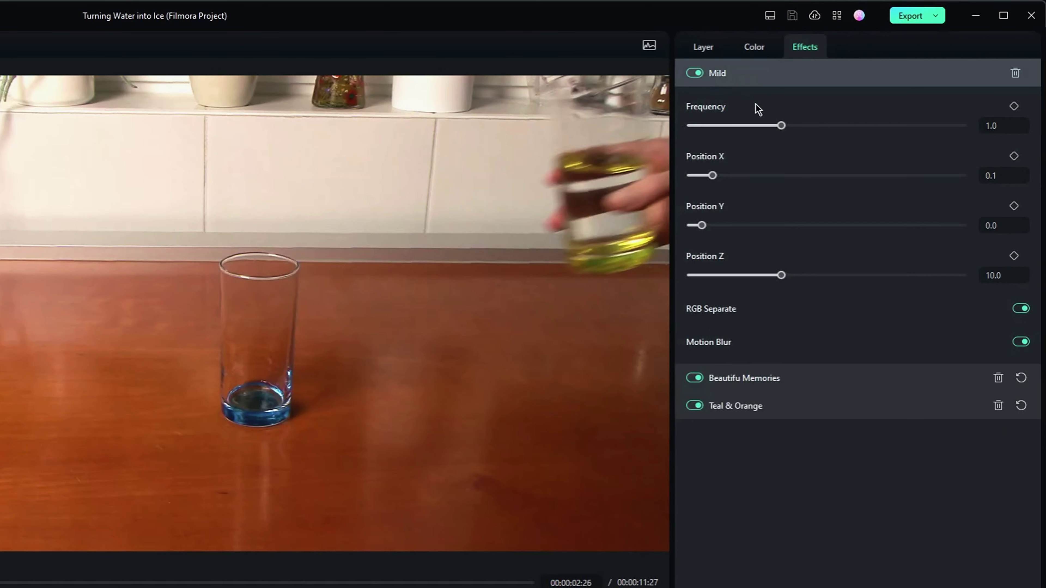
- Set the Mild effect's frequency to 1.5, lower its Position Z and replay the pour
left_click_drag(890, 74, 902, 75)
left_click_drag(805, 132, 828, 128)
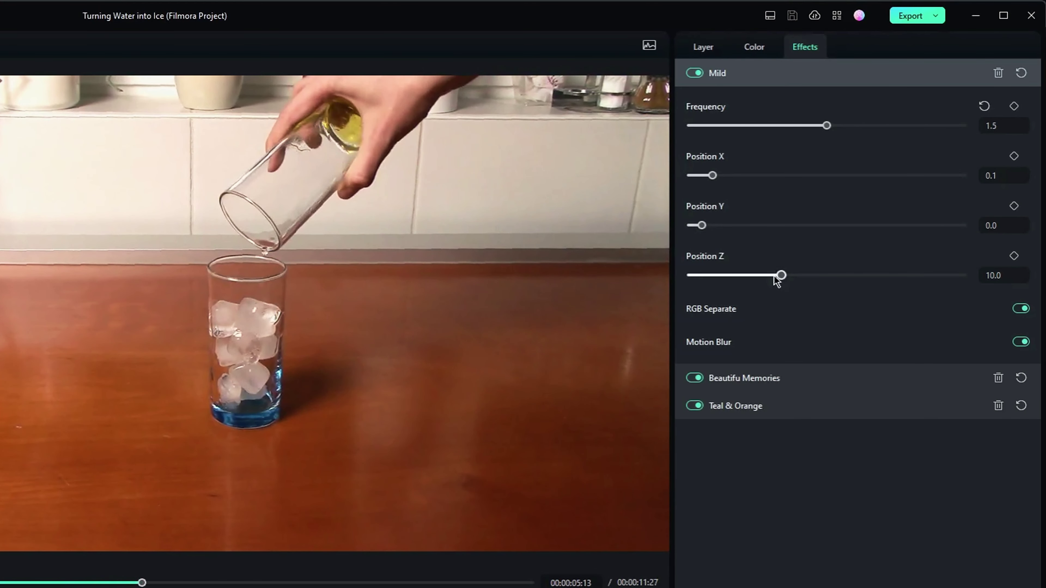
left_click_drag(778, 279, 709, 303)
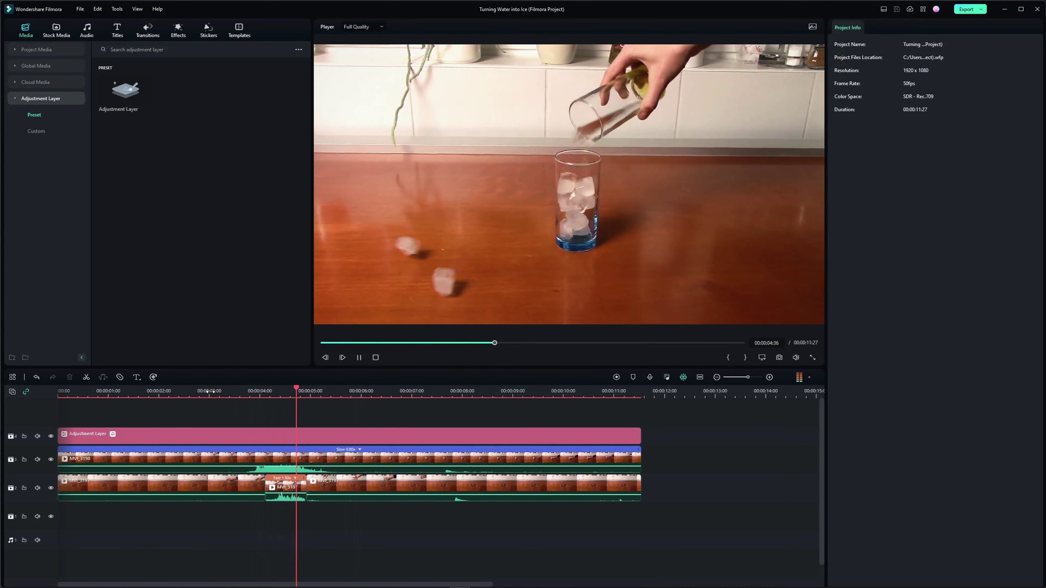
left_click(209, 392)
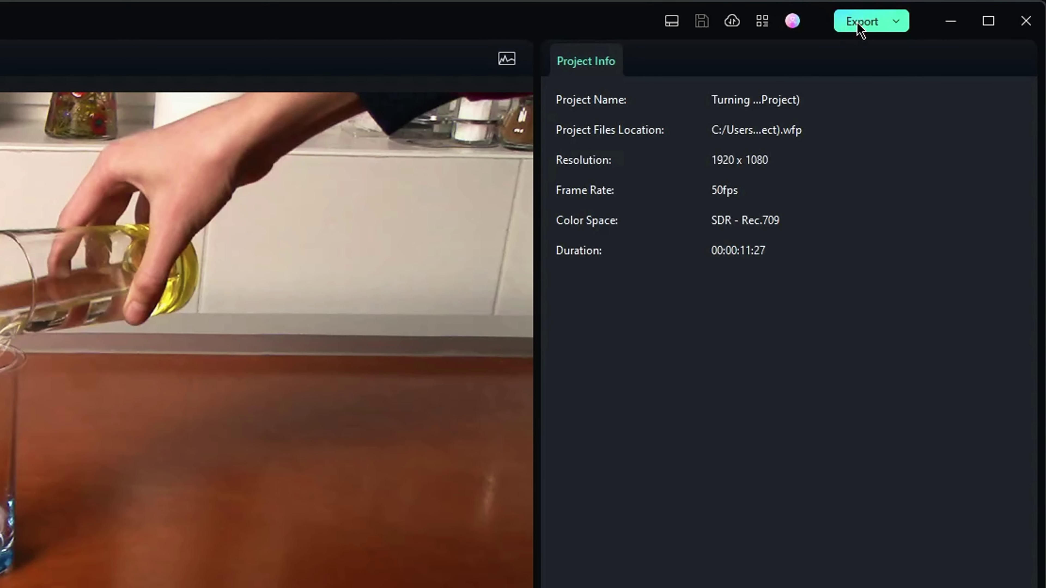
- Open the project's local MP4 export at Higher quality and check its detailed settings, keeping the H.264 encoder
left_click(861, 21)
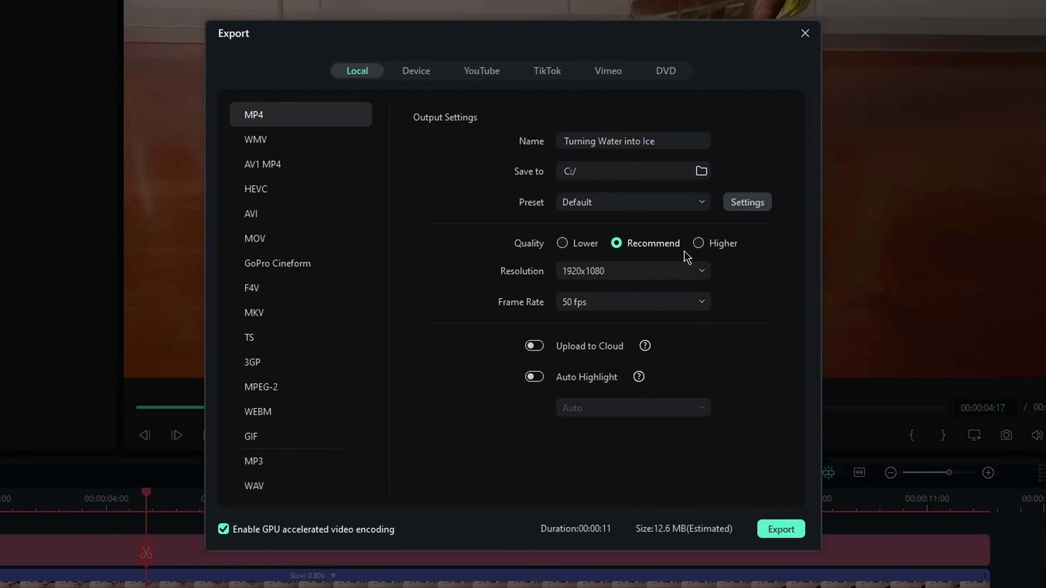
left_click(754, 203)
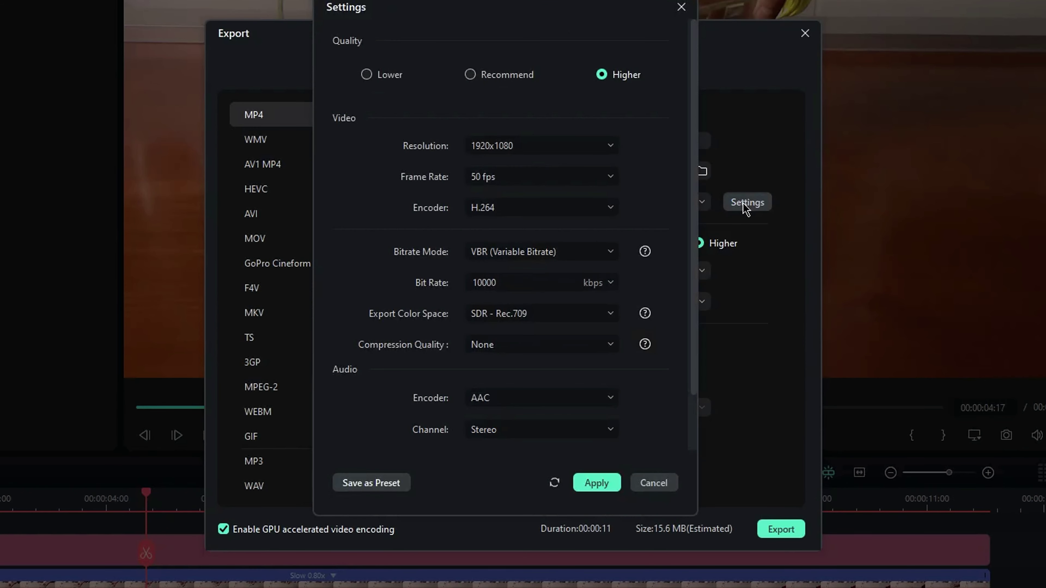
left_click(592, 216)
left_click(593, 216)
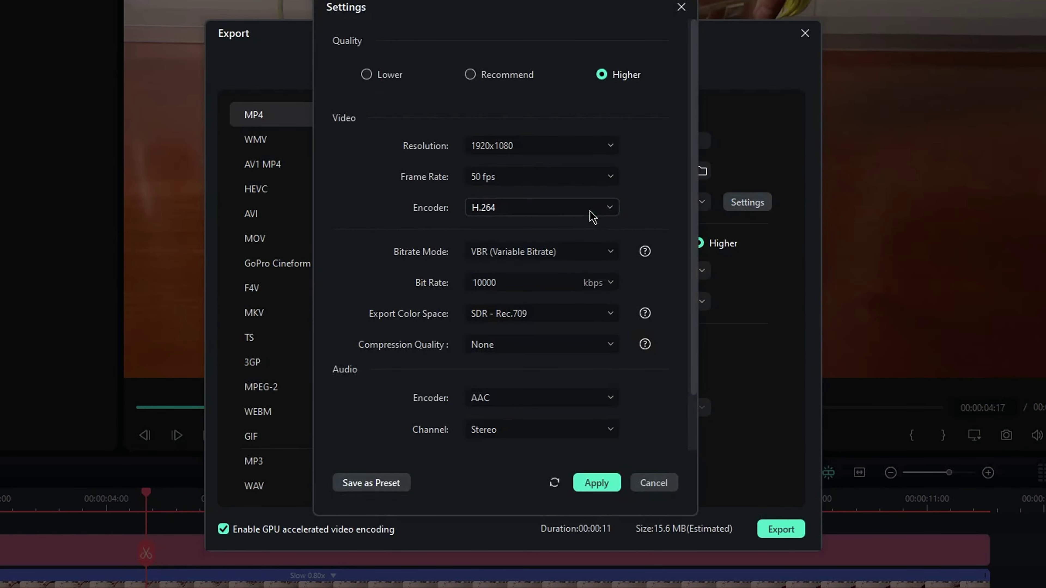
- Keep the video bit rate at 10000 kbps, apply the export settings and export Turning Water into Ice
left_click(609, 283)
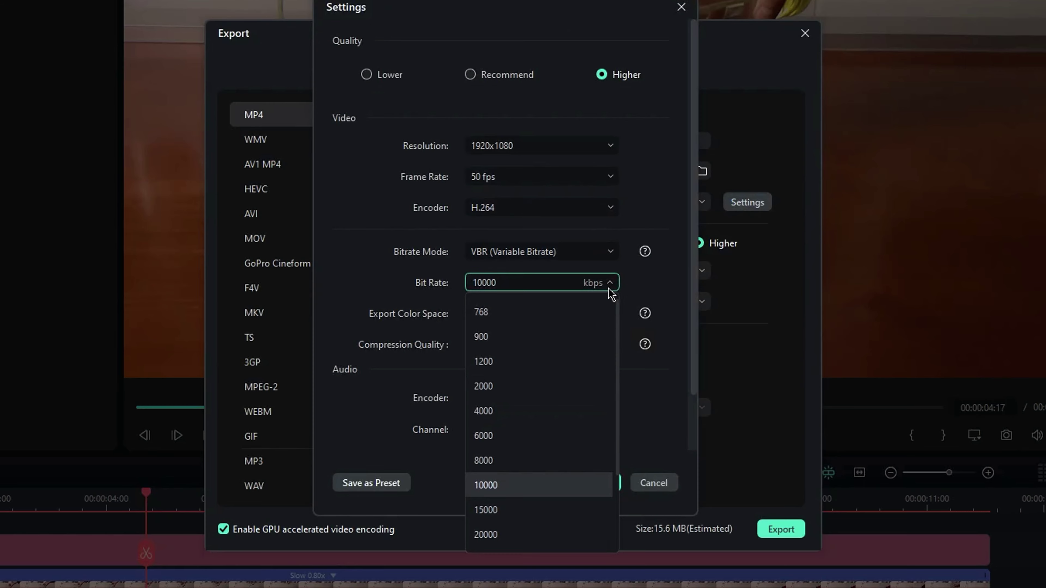
left_click(659, 287)
scroll(661, 287, "down", 2)
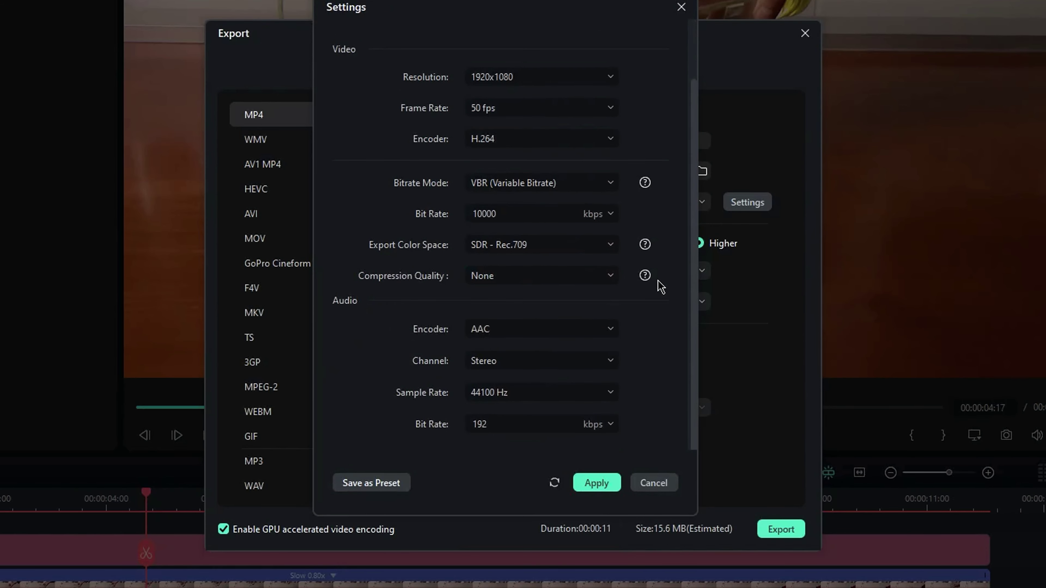
scroll(659, 286, "up", 2)
left_click(605, 485)
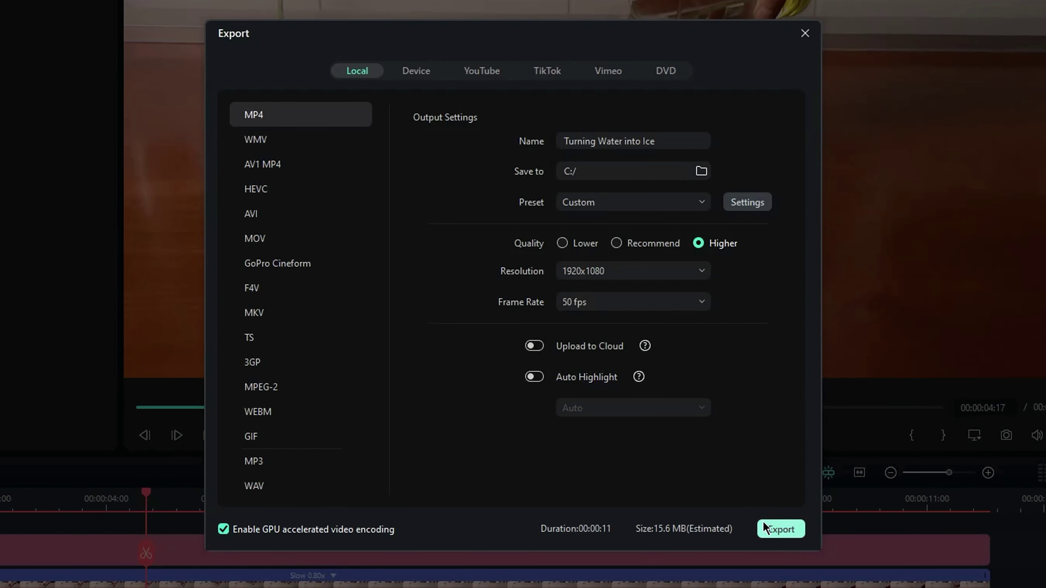
left_click(766, 531)
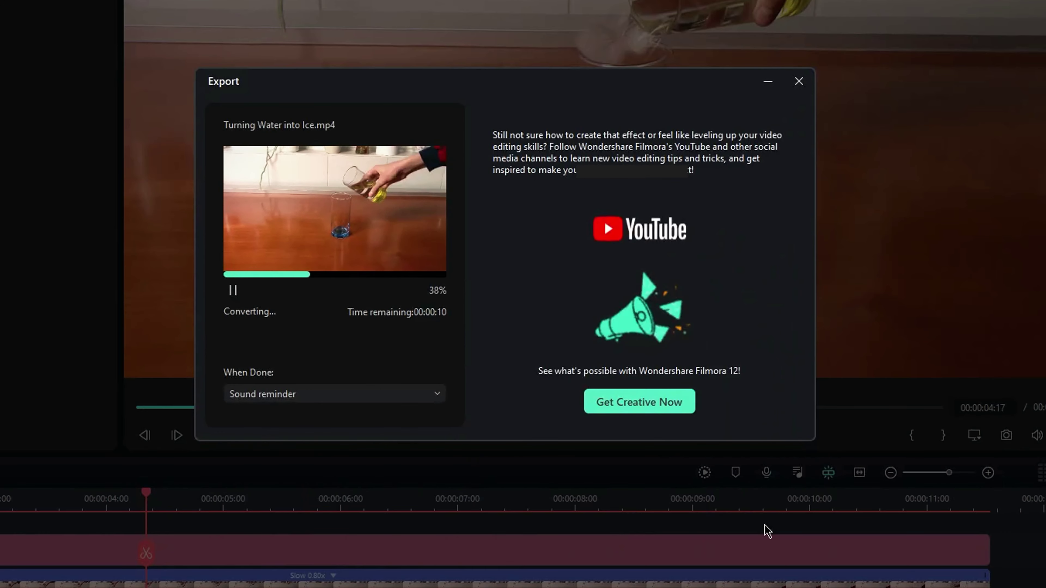